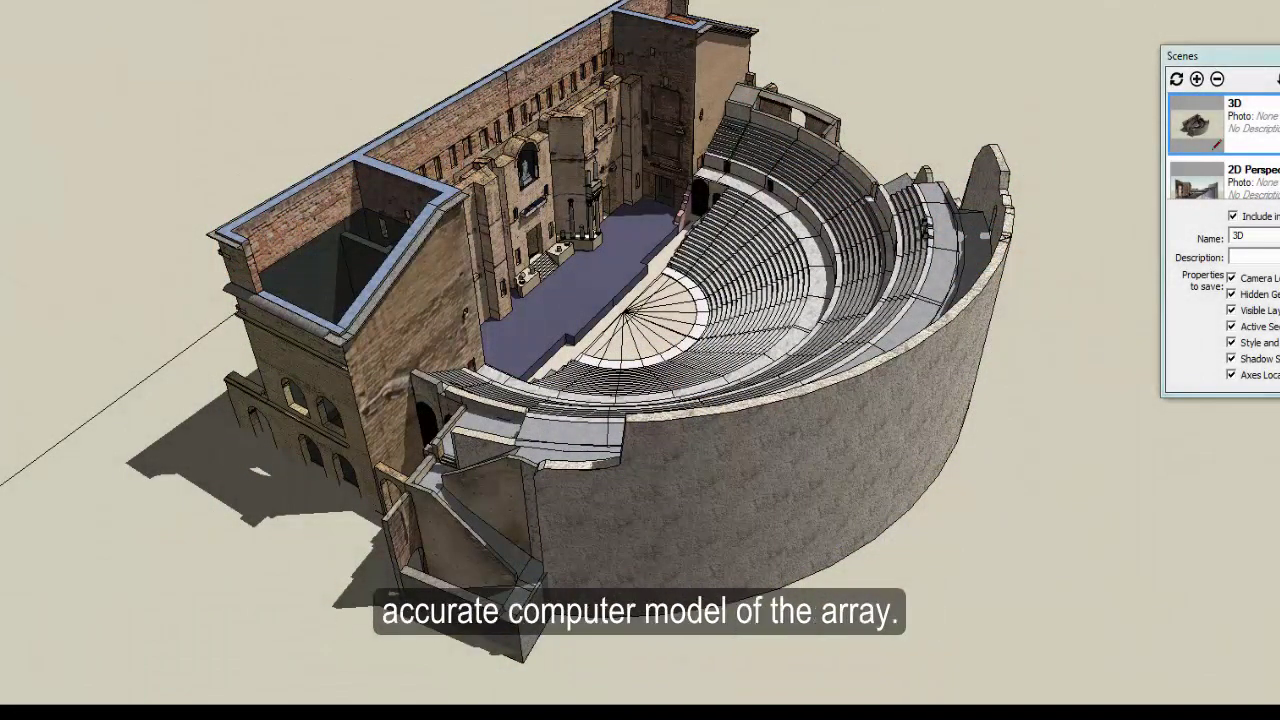
Step from the 2D Perspective scene to the 2D Slice section of the theatre
{"action": "left_click", "coordinate": [1225, 180]}
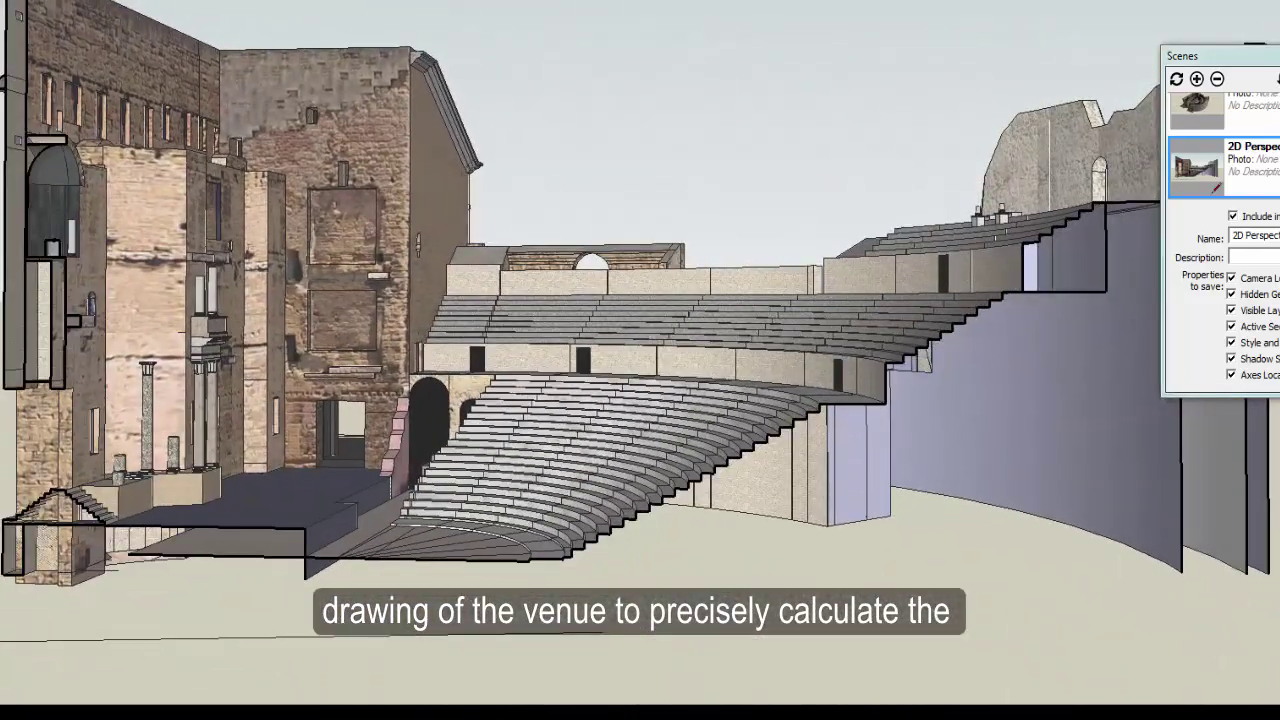
{"action": "key", "text": "Page_Down"}
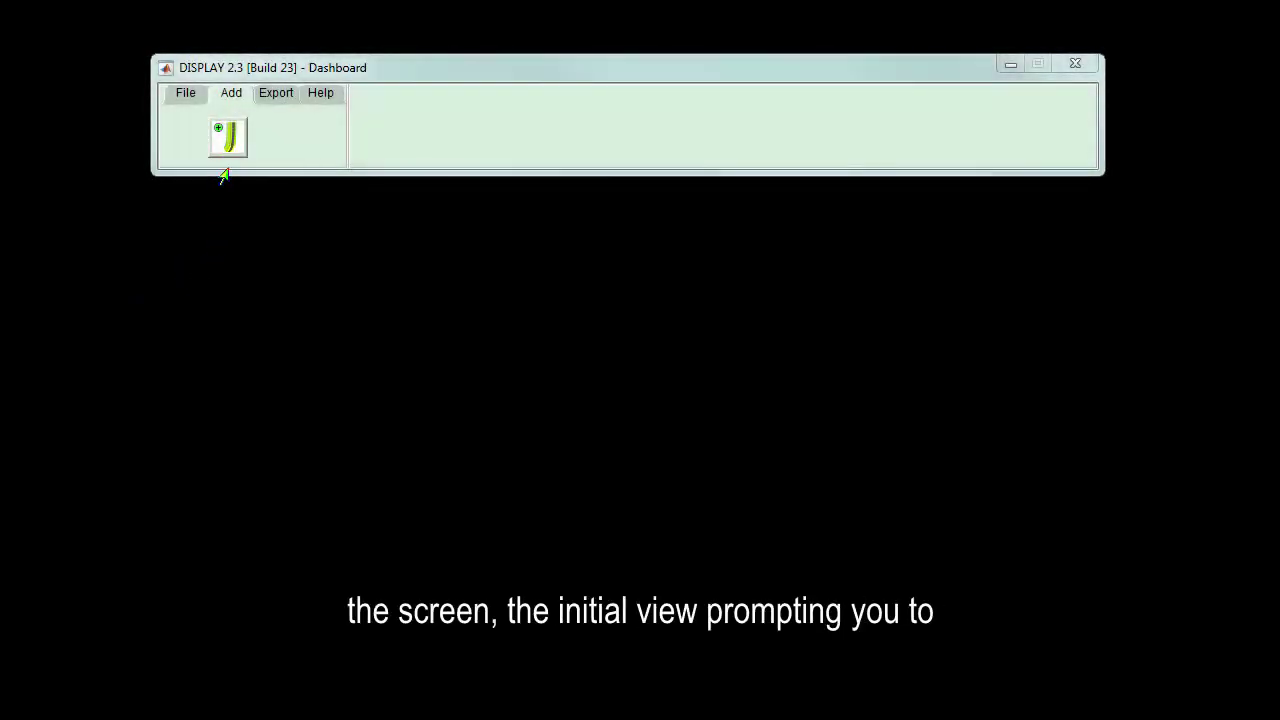
Add an array with Array Type WPC, Deployment Fly and 12 total cabinets
{"action": "left_click", "coordinate": [227, 140]}
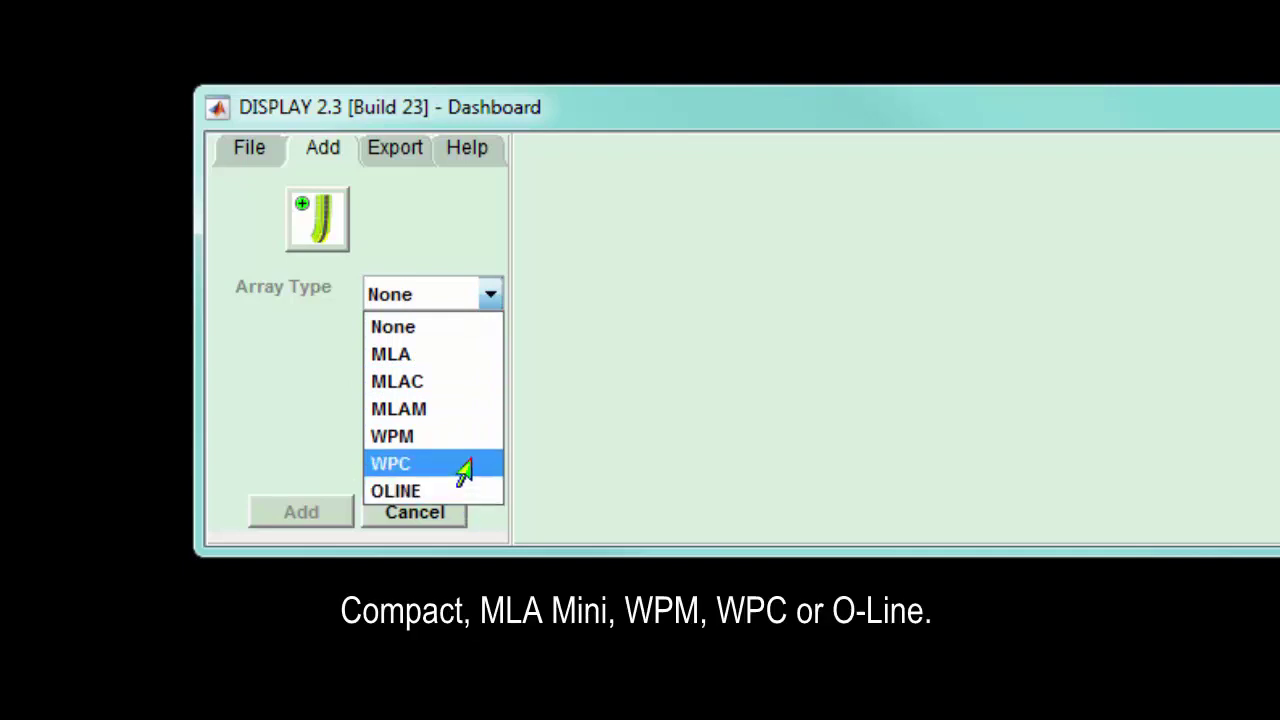
{"action": "left_click", "coordinate": [465, 473]}
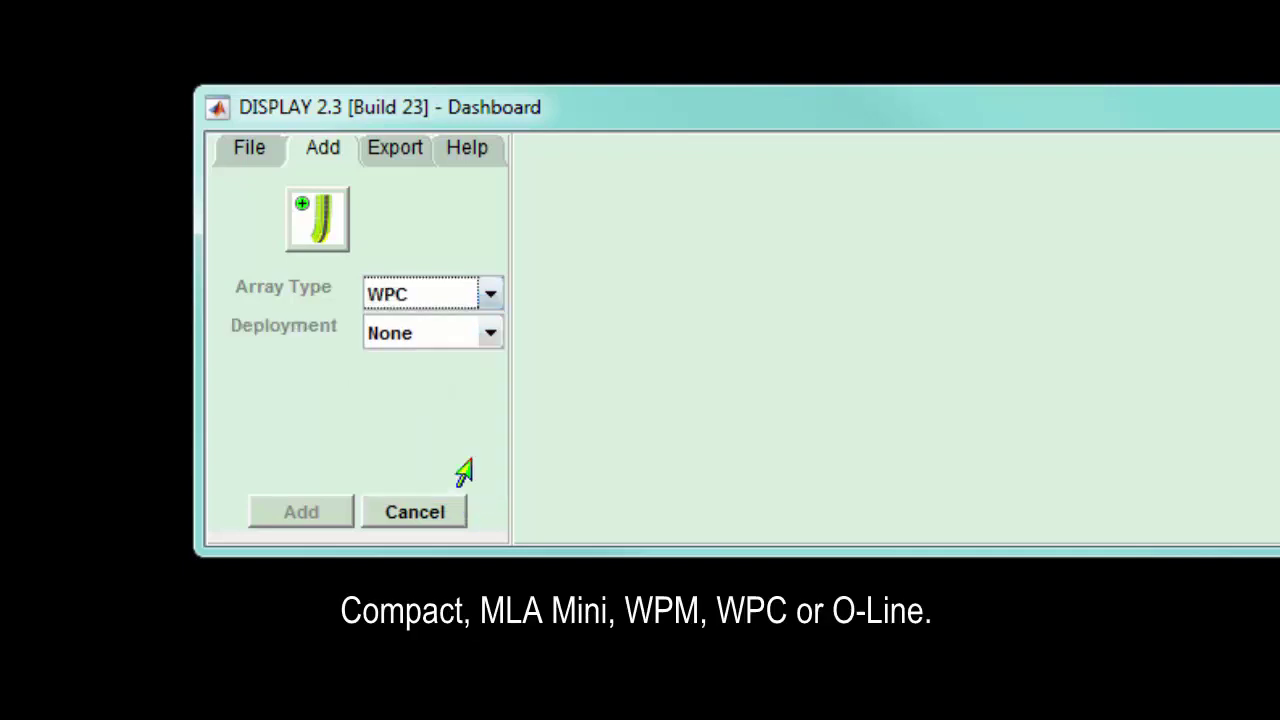
{"action": "left_click", "coordinate": [479, 343]}
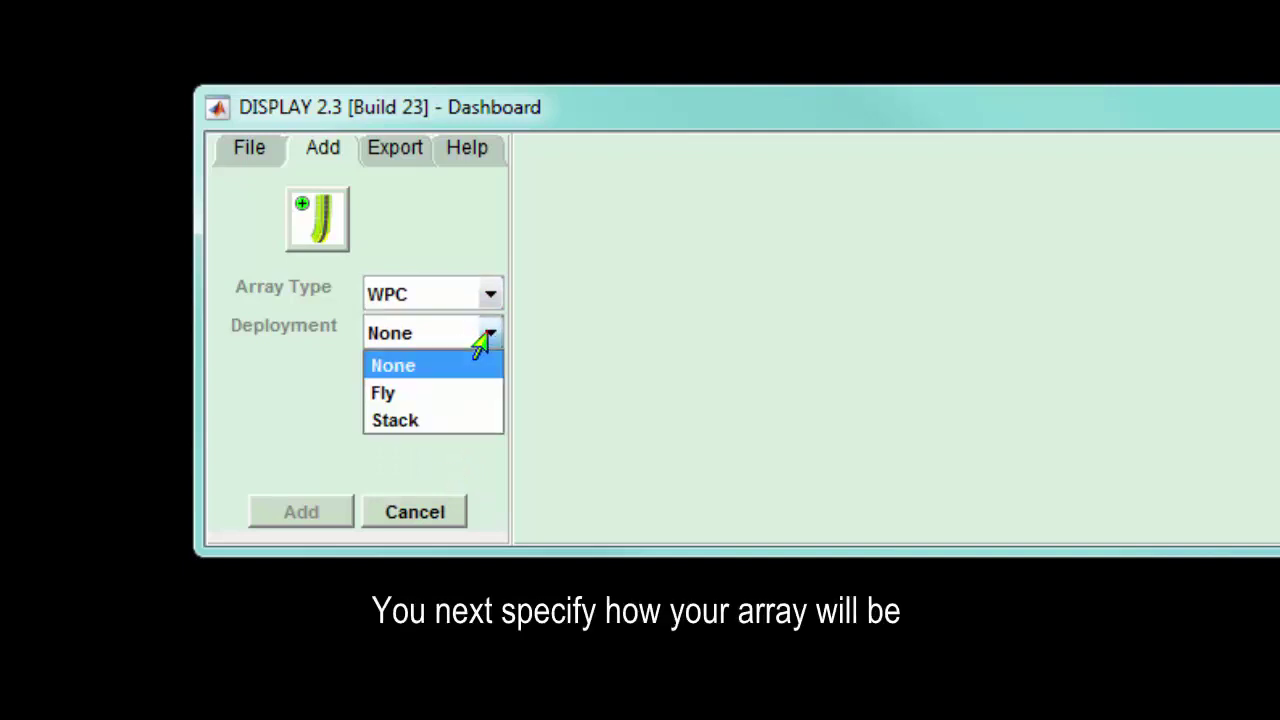
{"action": "left_click", "coordinate": [466, 403]}
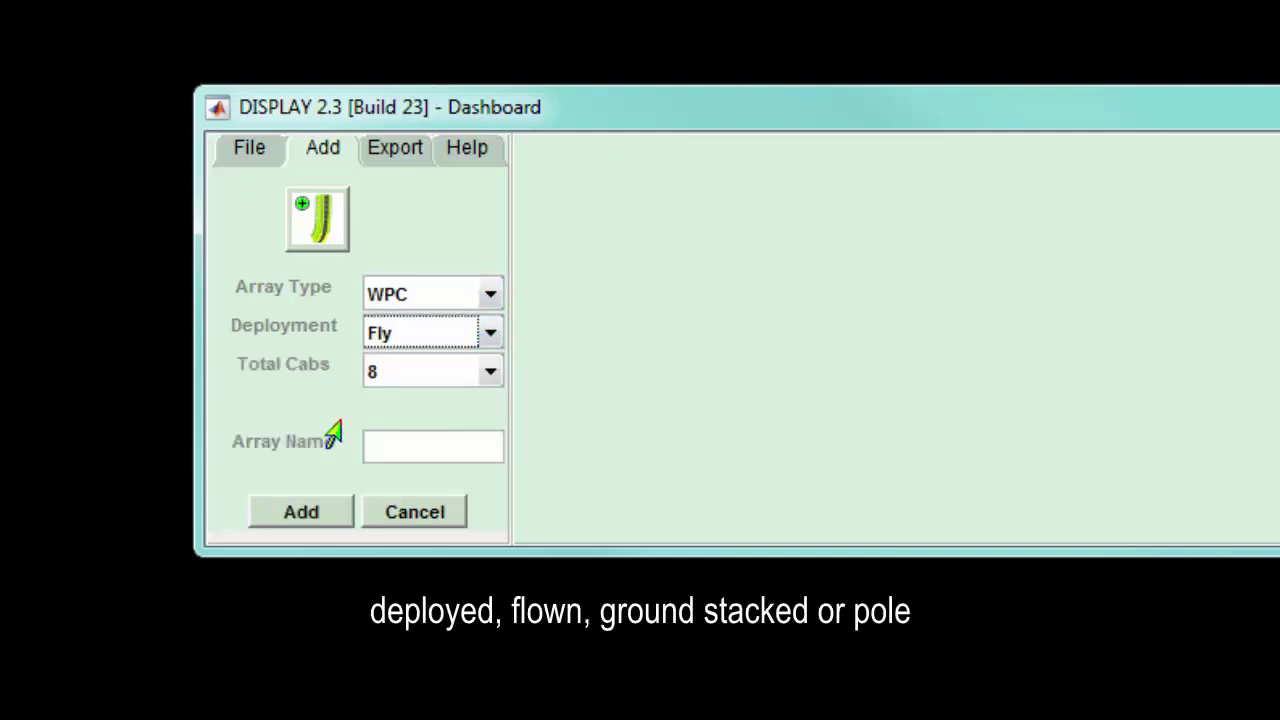
{"action": "left_click", "coordinate": [490, 372]}
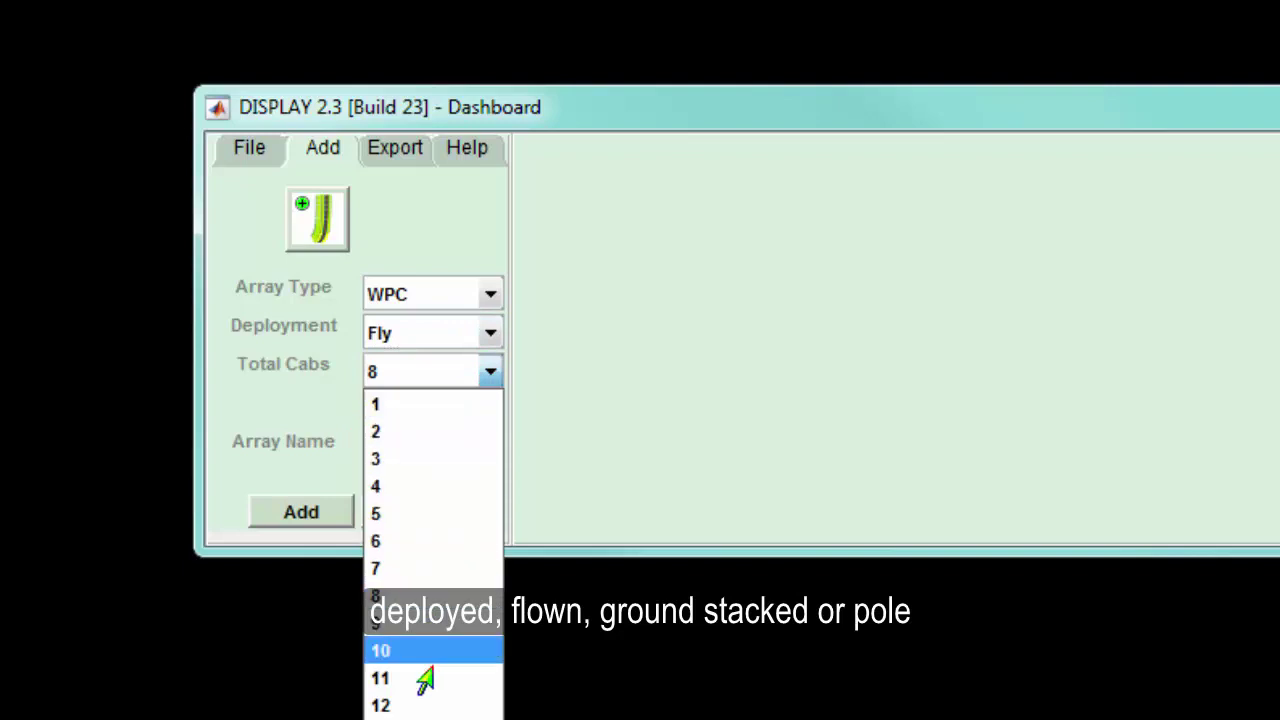
{"action": "left_click", "coordinate": [400, 706]}
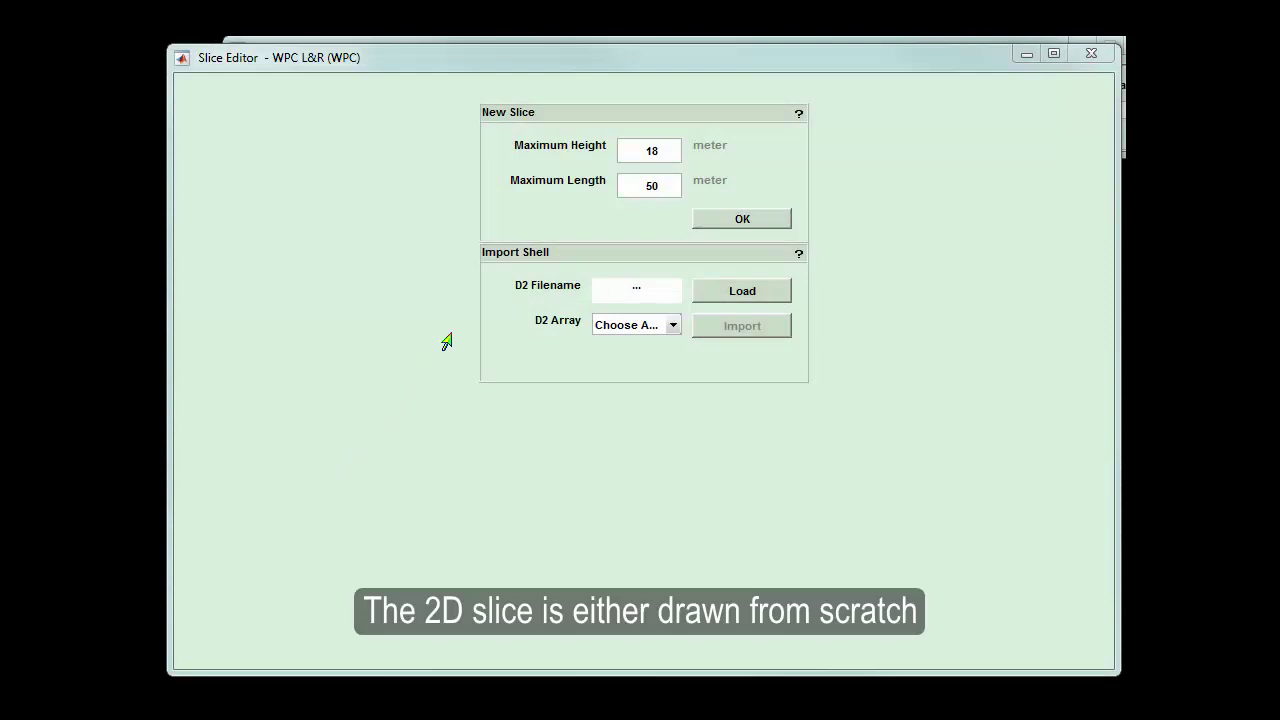
Browse from Load into the Martin Audio D2 Projects folder
{"action": "left_click", "coordinate": [730, 297]}
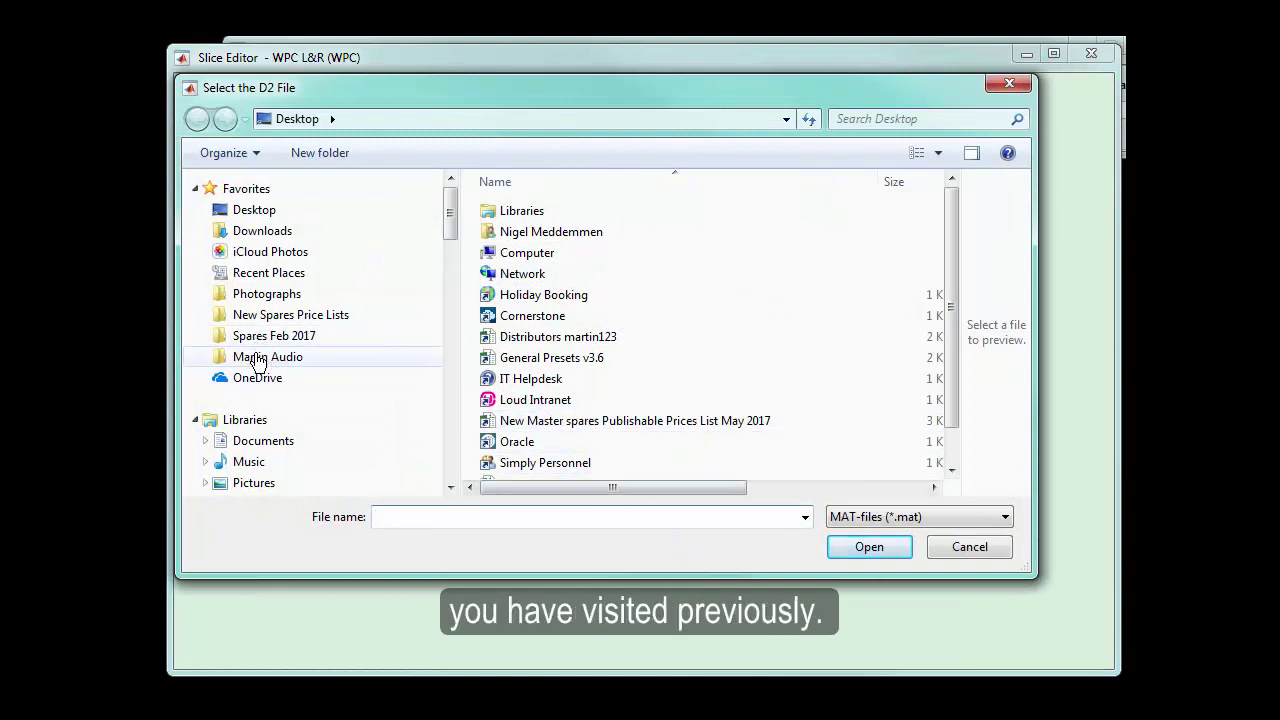
{"action": "left_click", "coordinate": [290, 357]}
{"action": "double_click", "coordinate": [512, 318]}
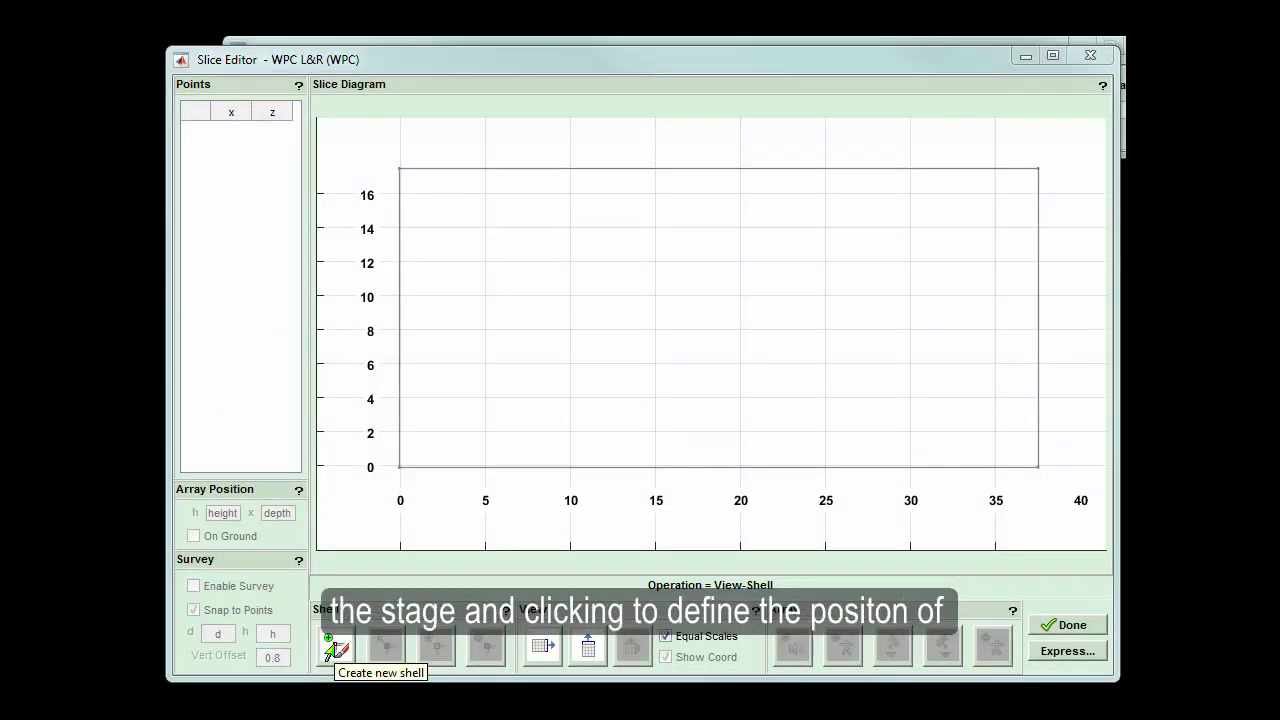
Draw the 11-point venue shell from the stage back (0.0, 1.8) round to the rear roof corner (31.9, 15.8)
{"action": "left_click", "coordinate": [335, 650]}
{"action": "left_click", "coordinate": [400, 433]}
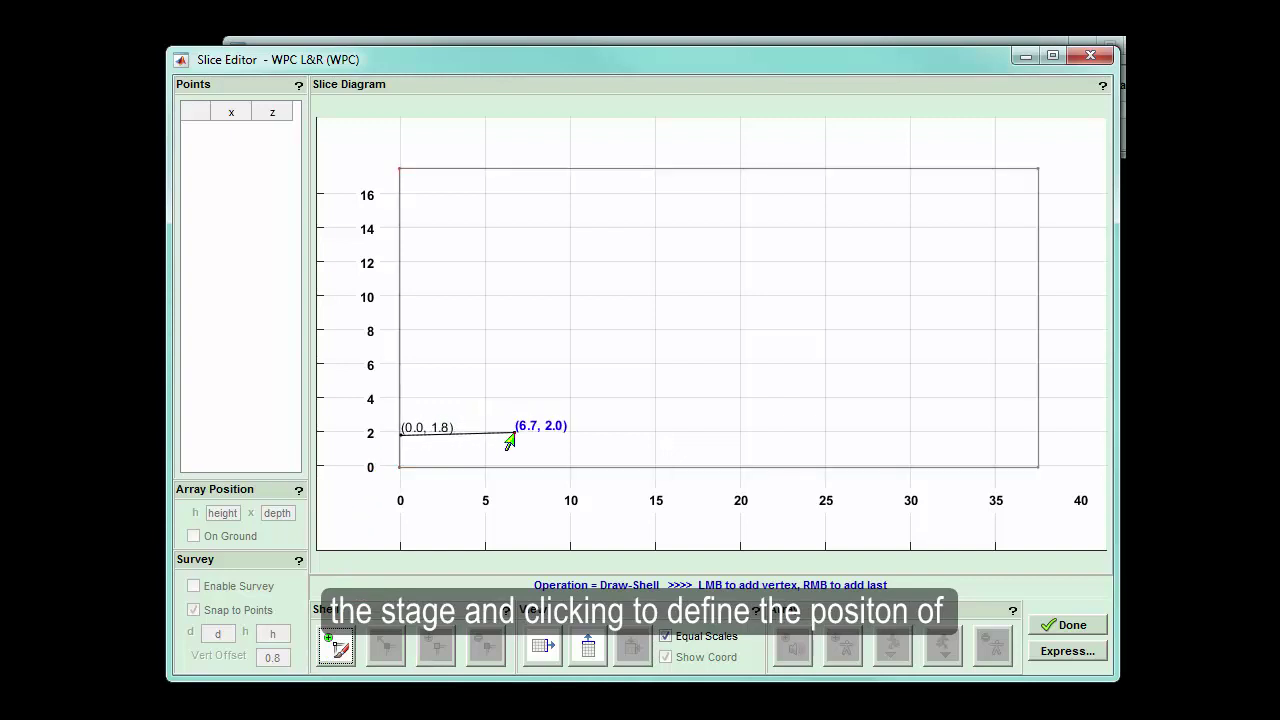
{"action": "left_click", "coordinate": [514, 433]}
{"action": "left_click", "coordinate": [514, 459]}
{"action": "left_click", "coordinate": [633, 464]}
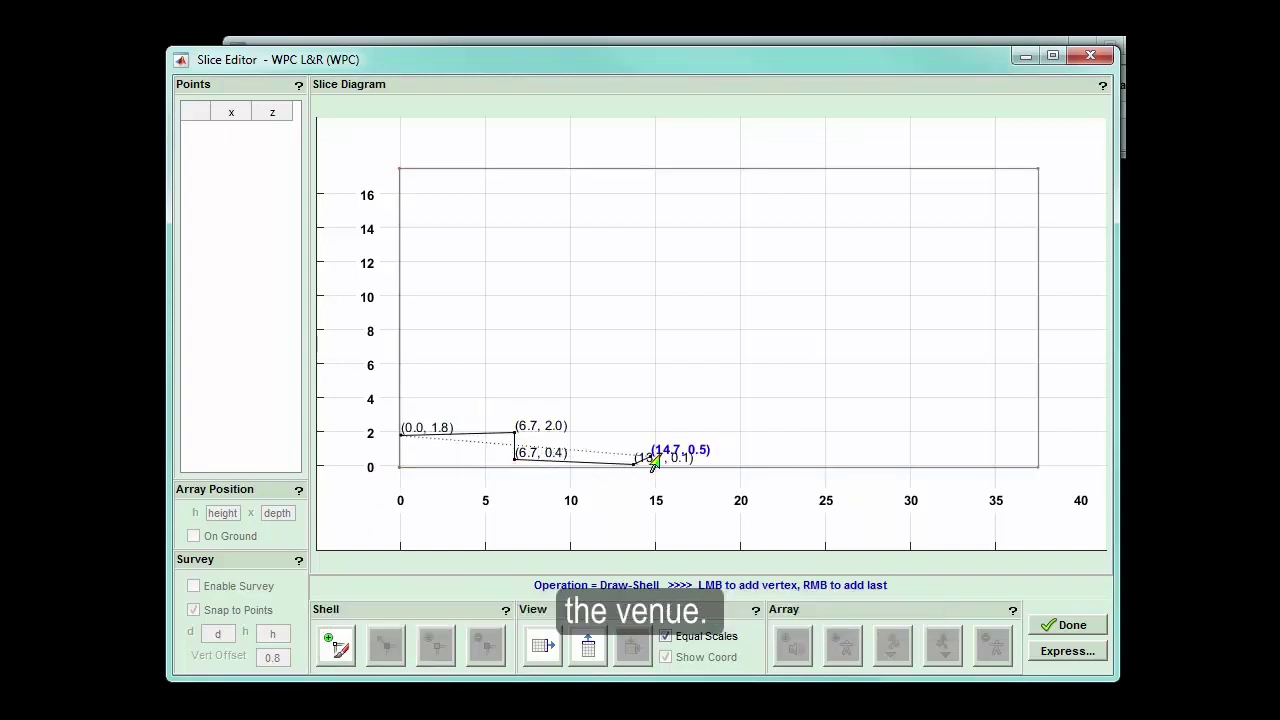
{"action": "left_click", "coordinate": [895, 431]}
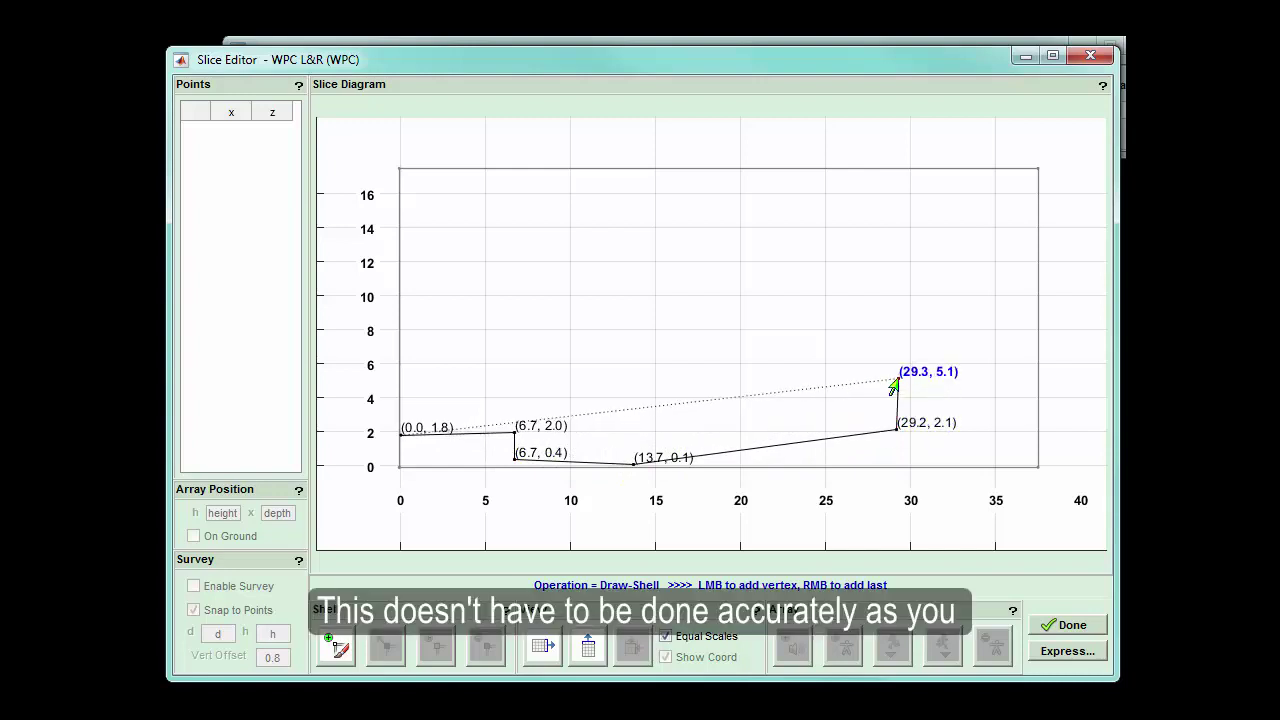
{"action": "left_click", "coordinate": [894, 372]}
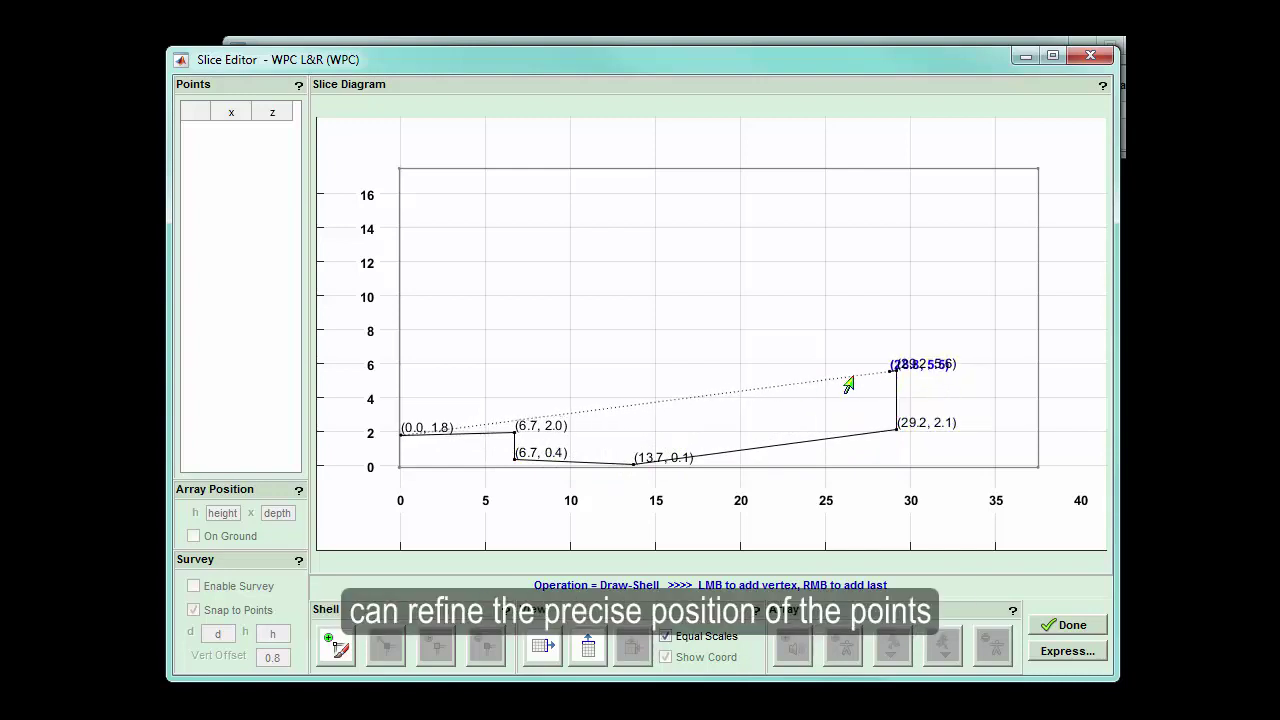
{"action": "left_click", "coordinate": [738, 377]}
{"action": "left_click", "coordinate": [738, 350]}
{"action": "left_click", "coordinate": [942, 234]}
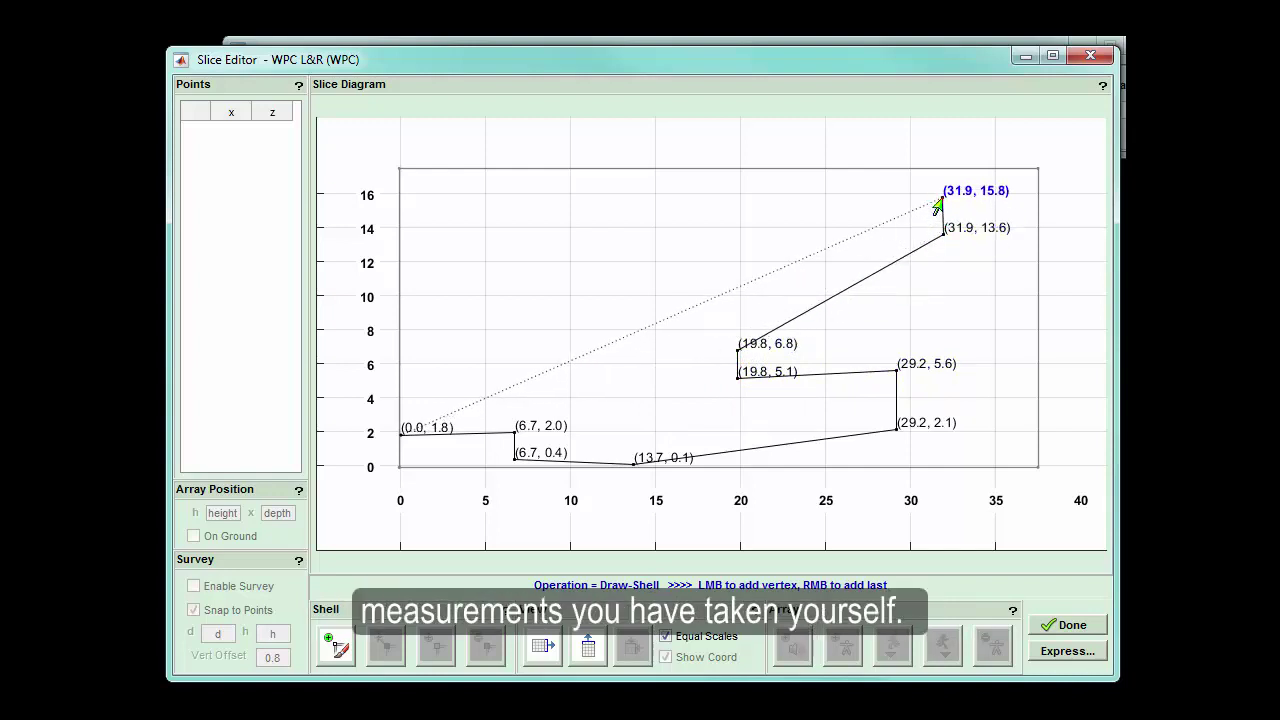
{"action": "left_click", "coordinate": [942, 197]}
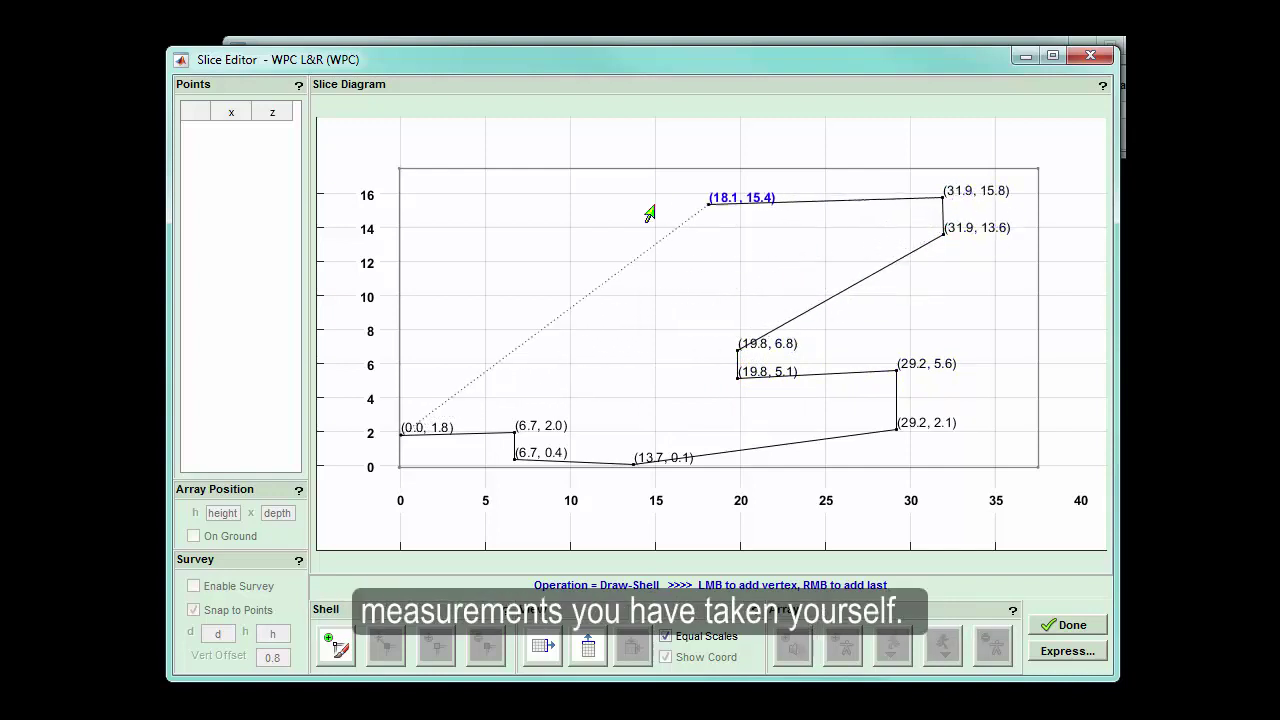
{"action": "right_click", "coordinate": [412, 201]}
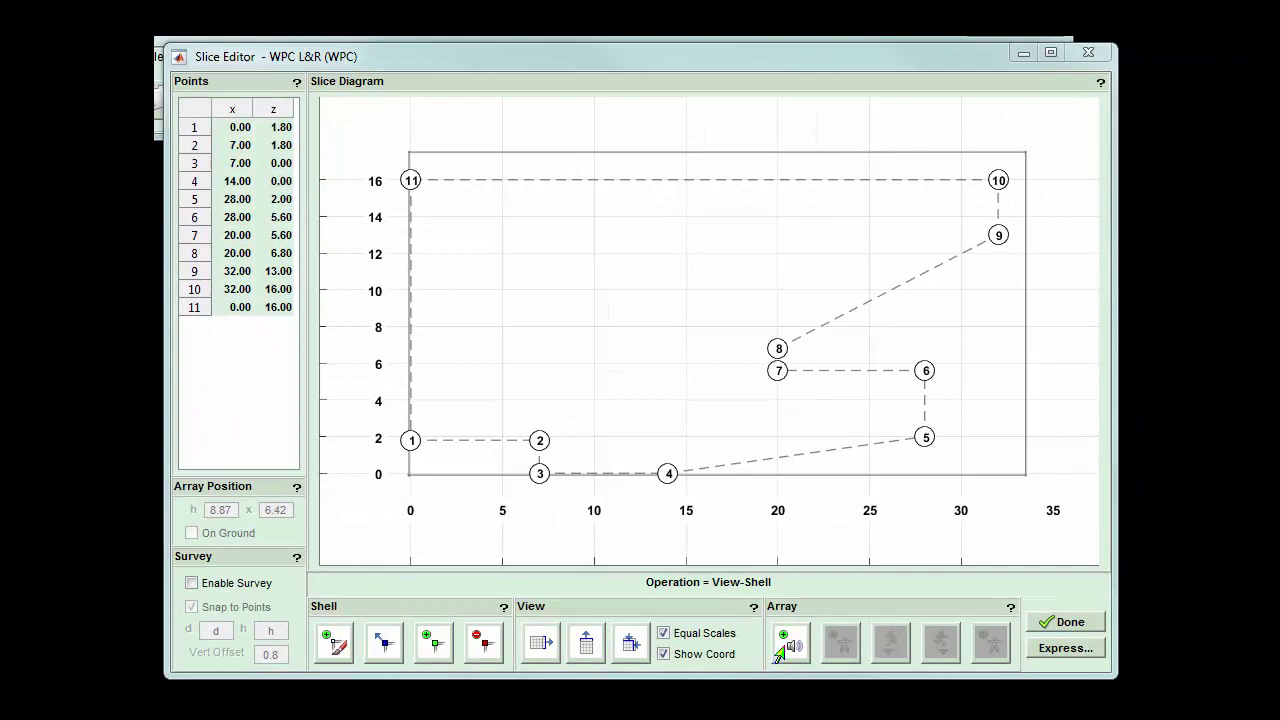
Place the array above the stage front and mark audience coverage from 10.0 to 30.8
{"action": "left_click", "coordinate": [791, 645]}
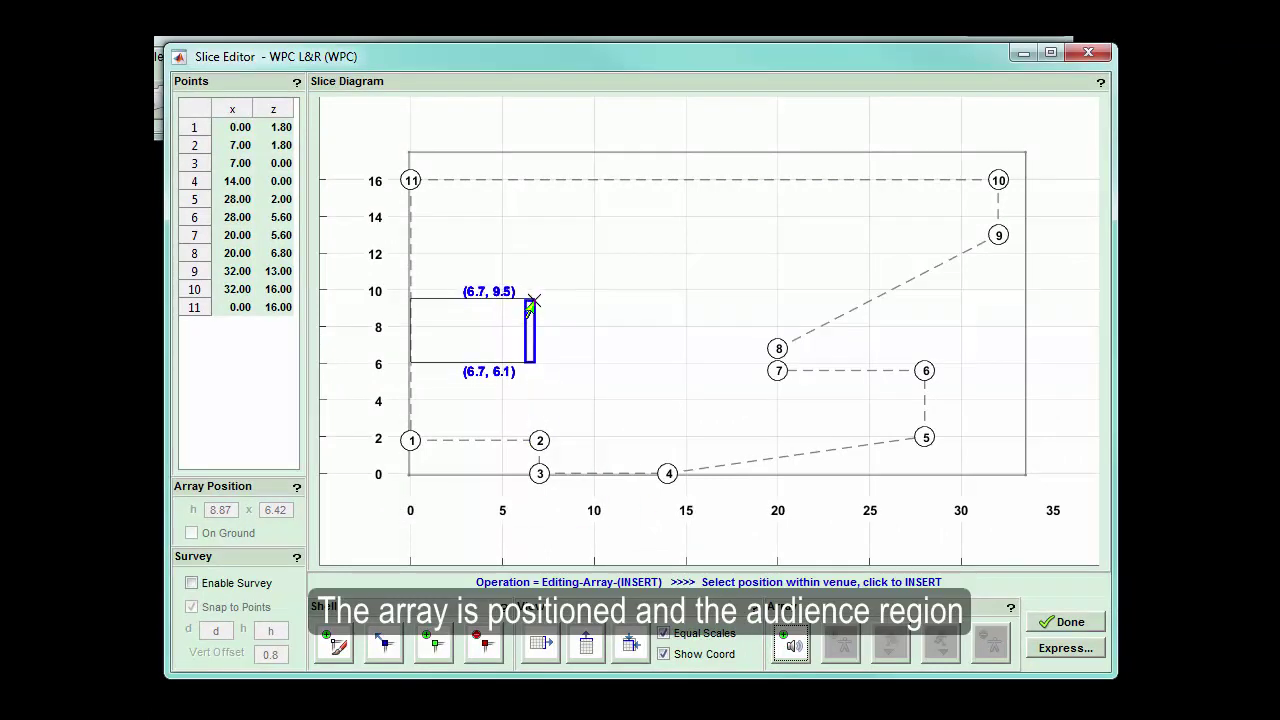
{"action": "left_click", "coordinate": [530, 309]}
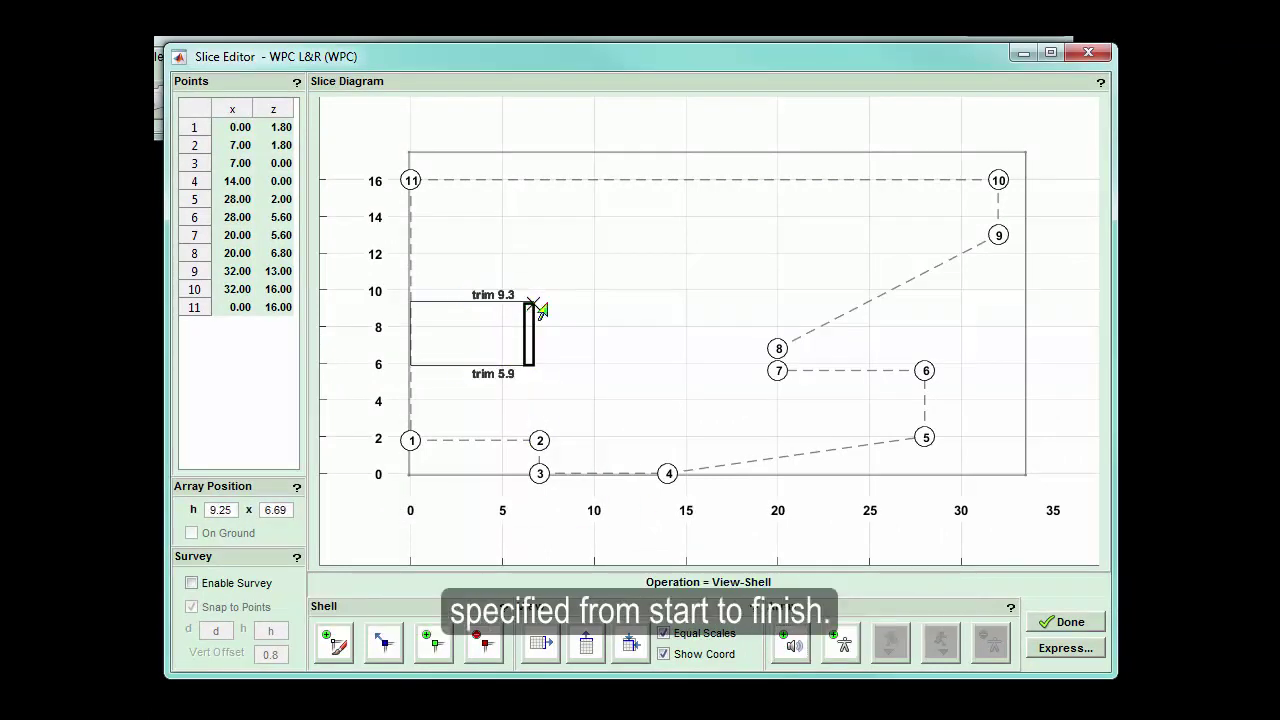
{"action": "left_click", "coordinate": [842, 645]}
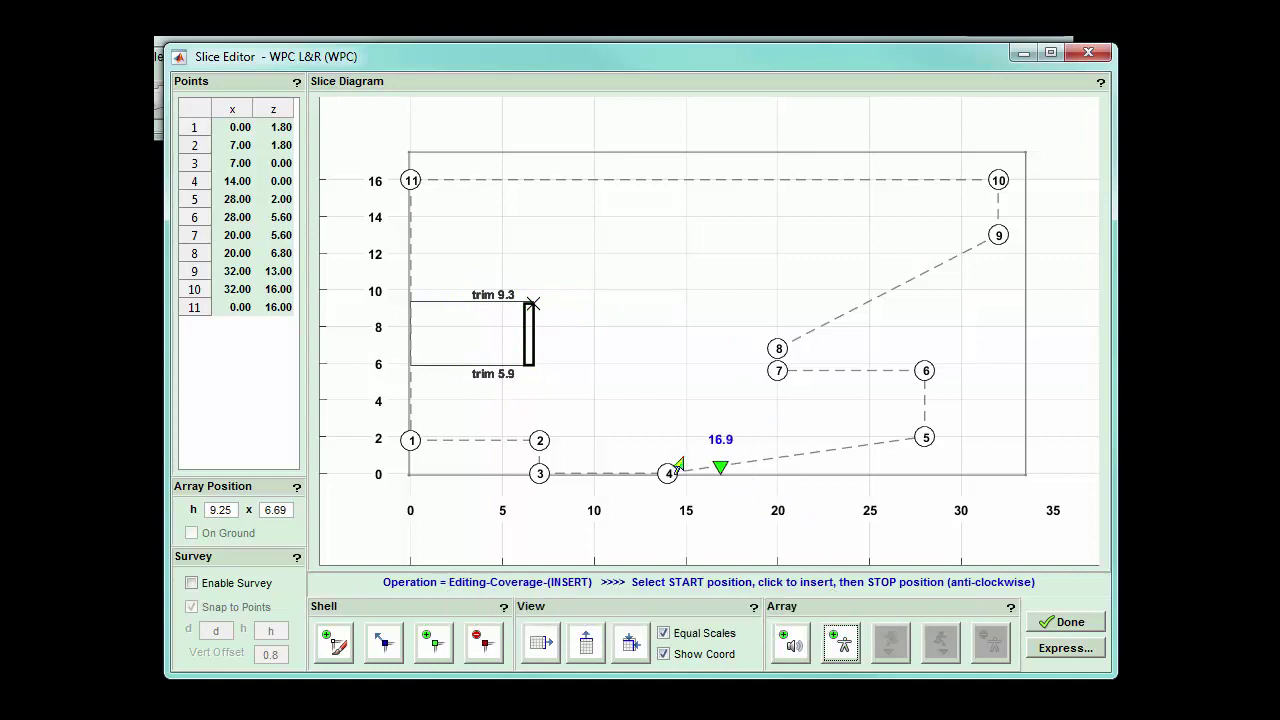
{"action": "left_click", "coordinate": [596, 473]}
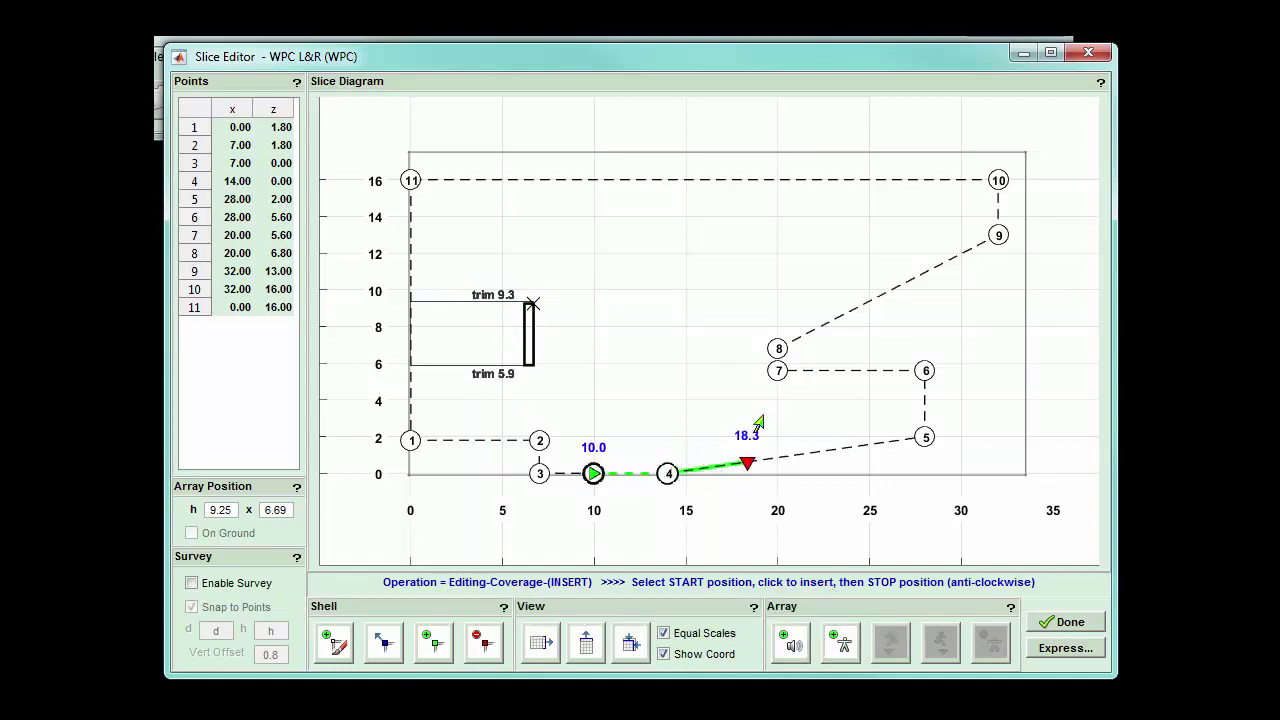
{"action": "left_click", "coordinate": [972, 256]}
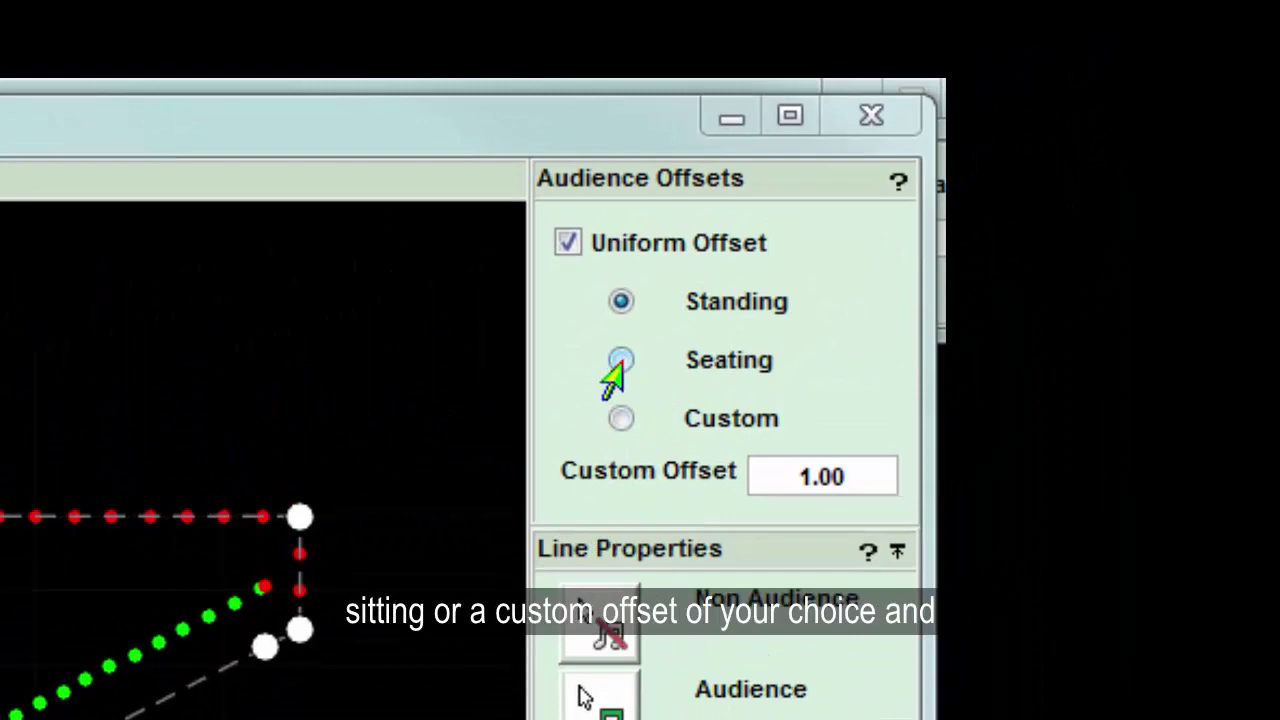
Use seating-height offset, make the balcony-front lines non-audience and the short ledge hard-avoid
{"action": "left_click", "coordinate": [615, 366]}
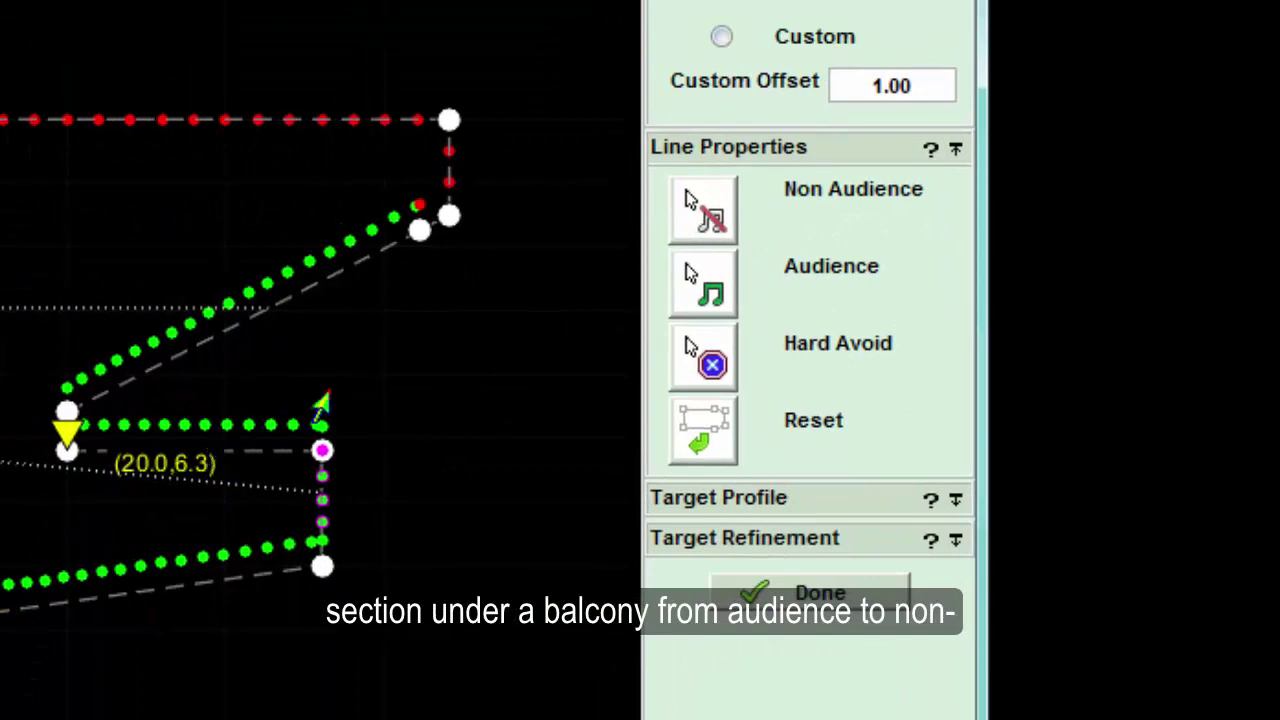
{"action": "left_click", "coordinate": [703, 210]}
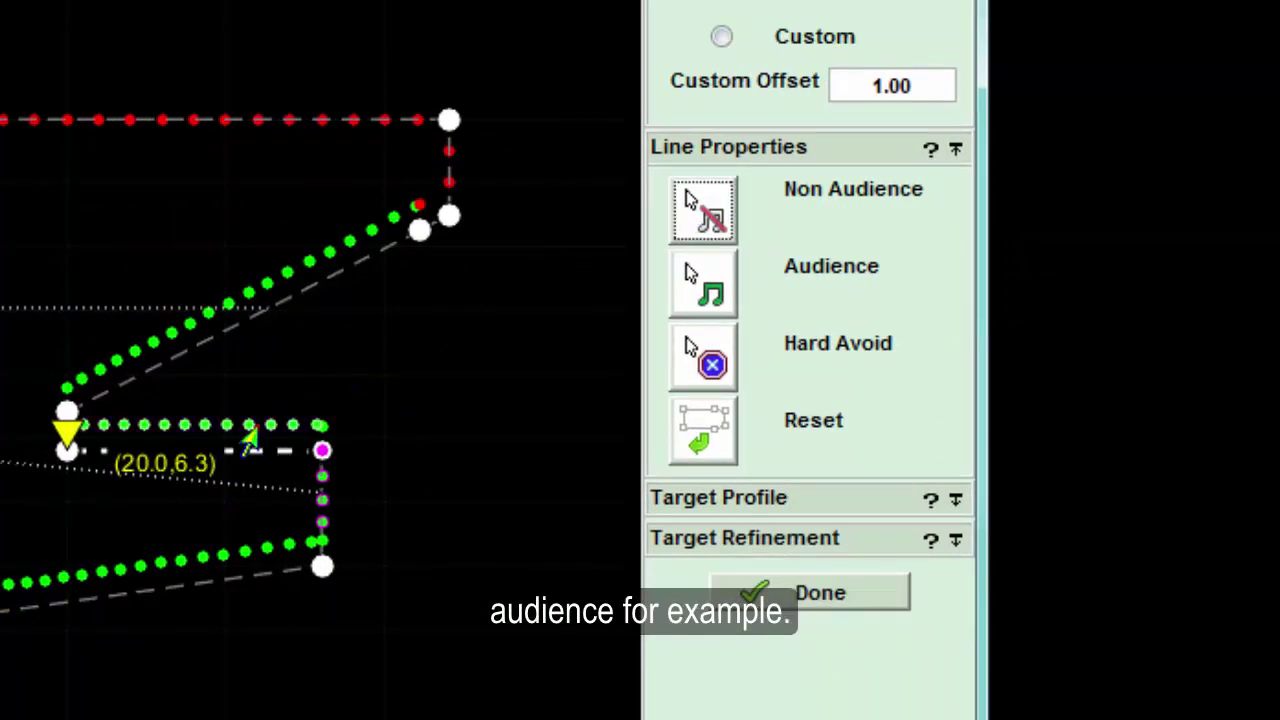
{"action": "left_click", "coordinate": [250, 436]}
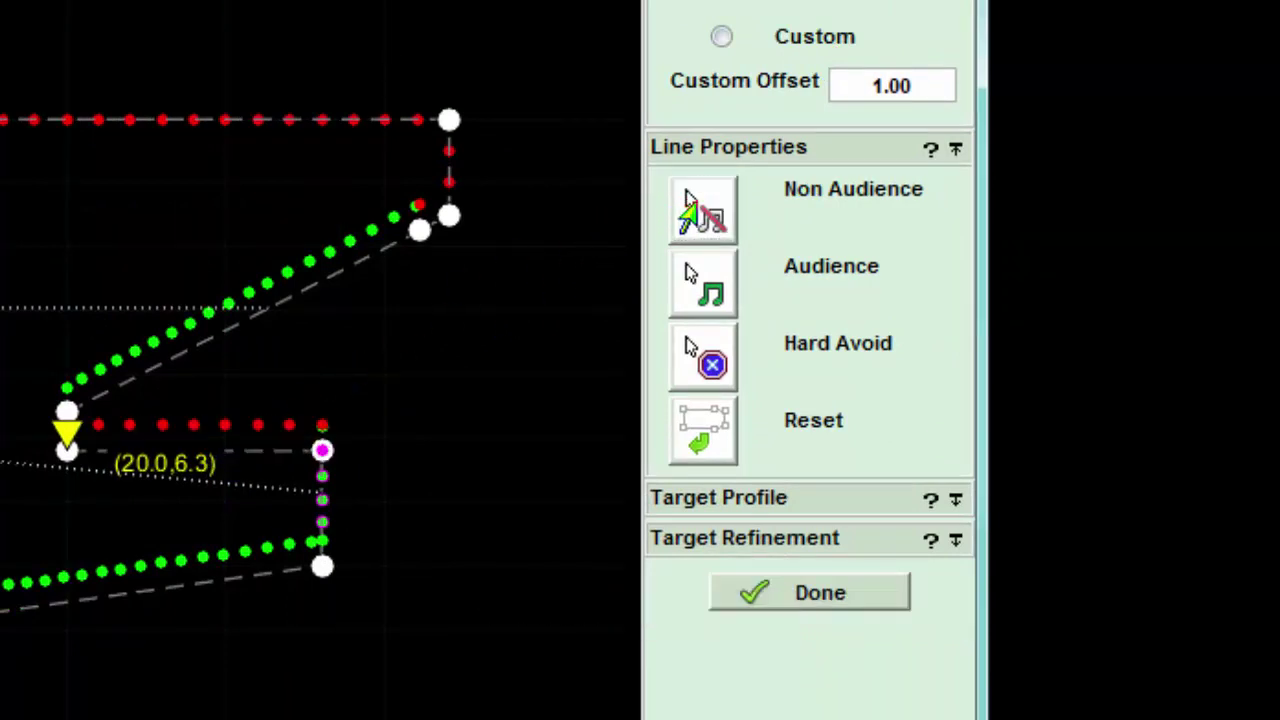
{"action": "left_click", "coordinate": [324, 512]}
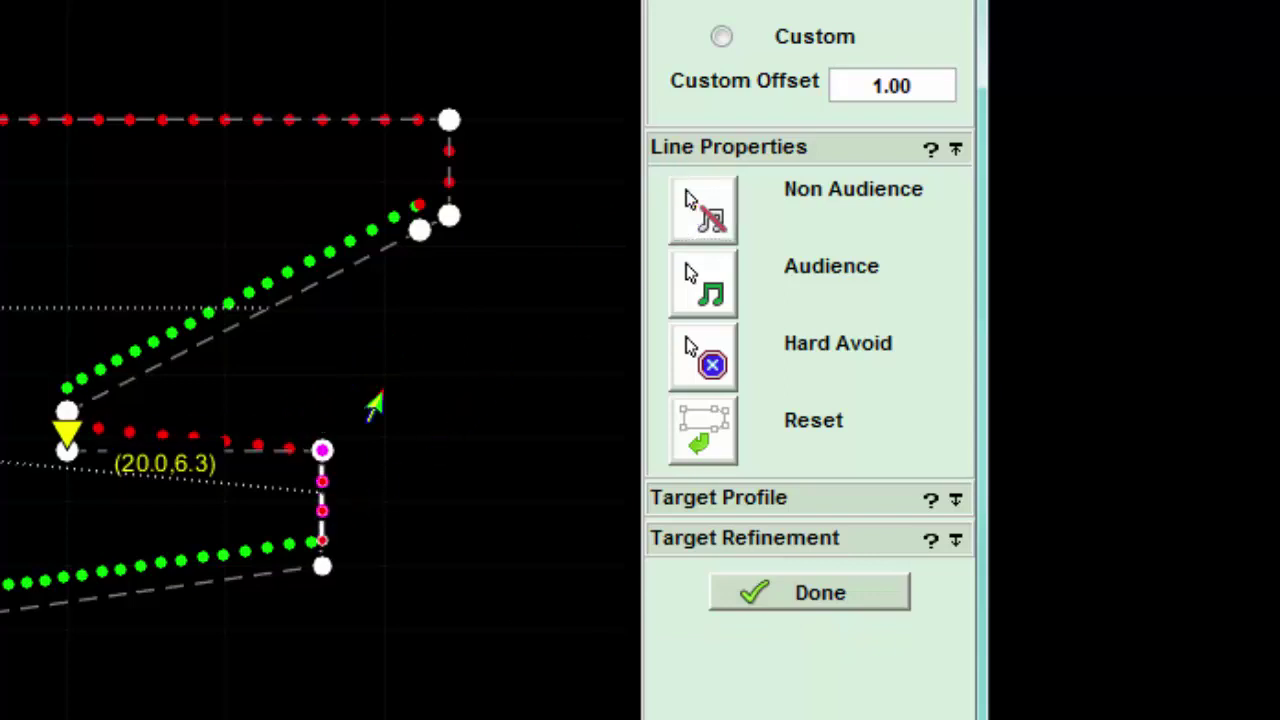
{"action": "left_click", "coordinate": [703, 210]}
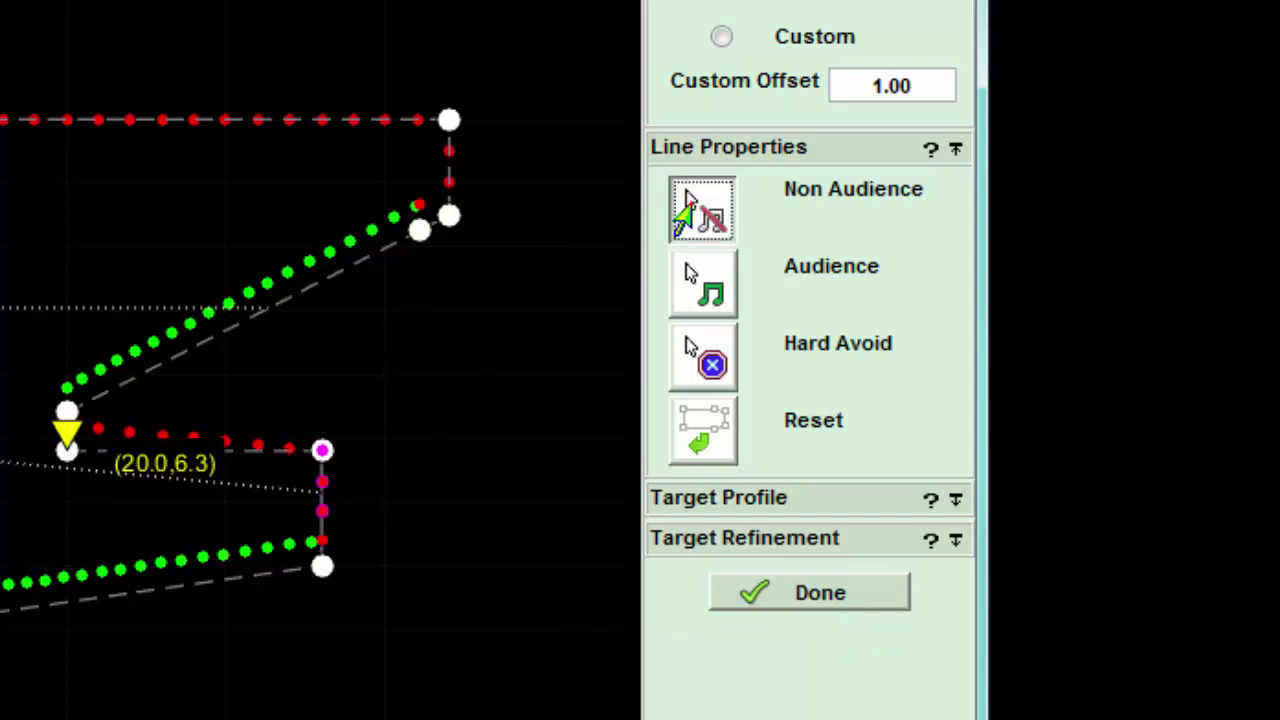
{"action": "left_click", "coordinate": [80, 447]}
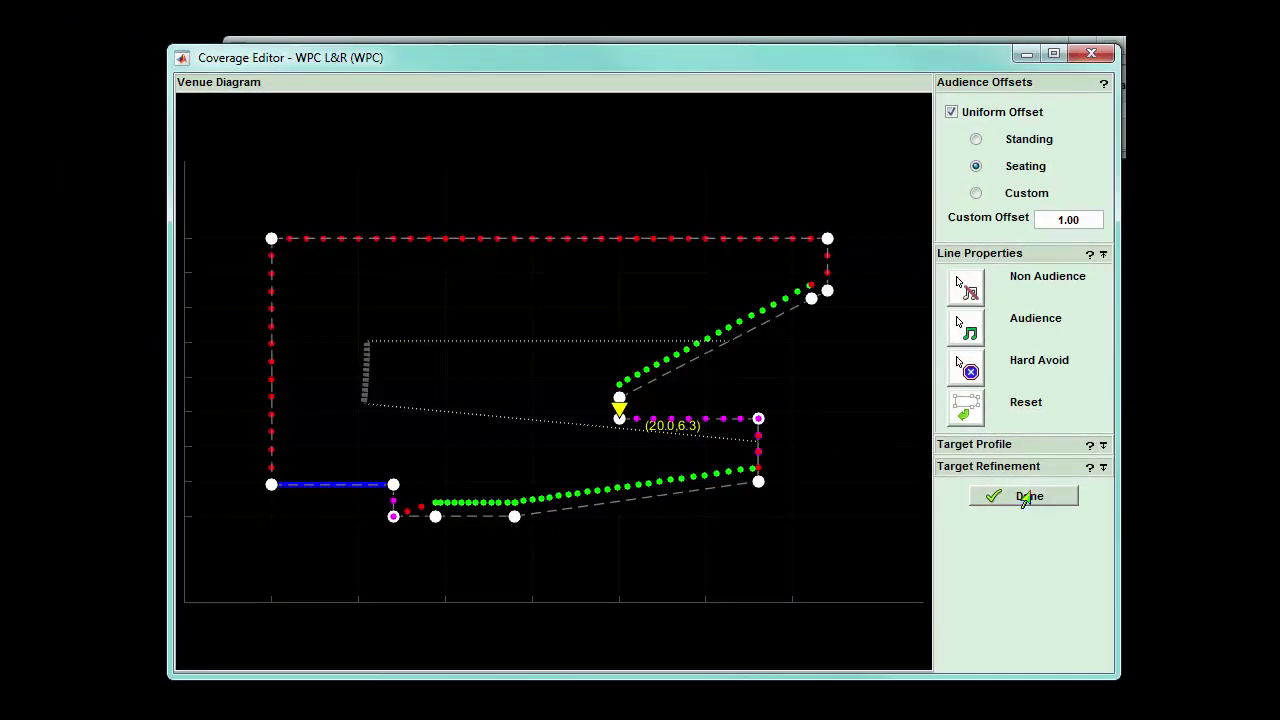
Expand Target Profile and Target Refinement to reveal the Air Abs Compensation settings
{"action": "left_click", "coordinate": [1102, 446]}
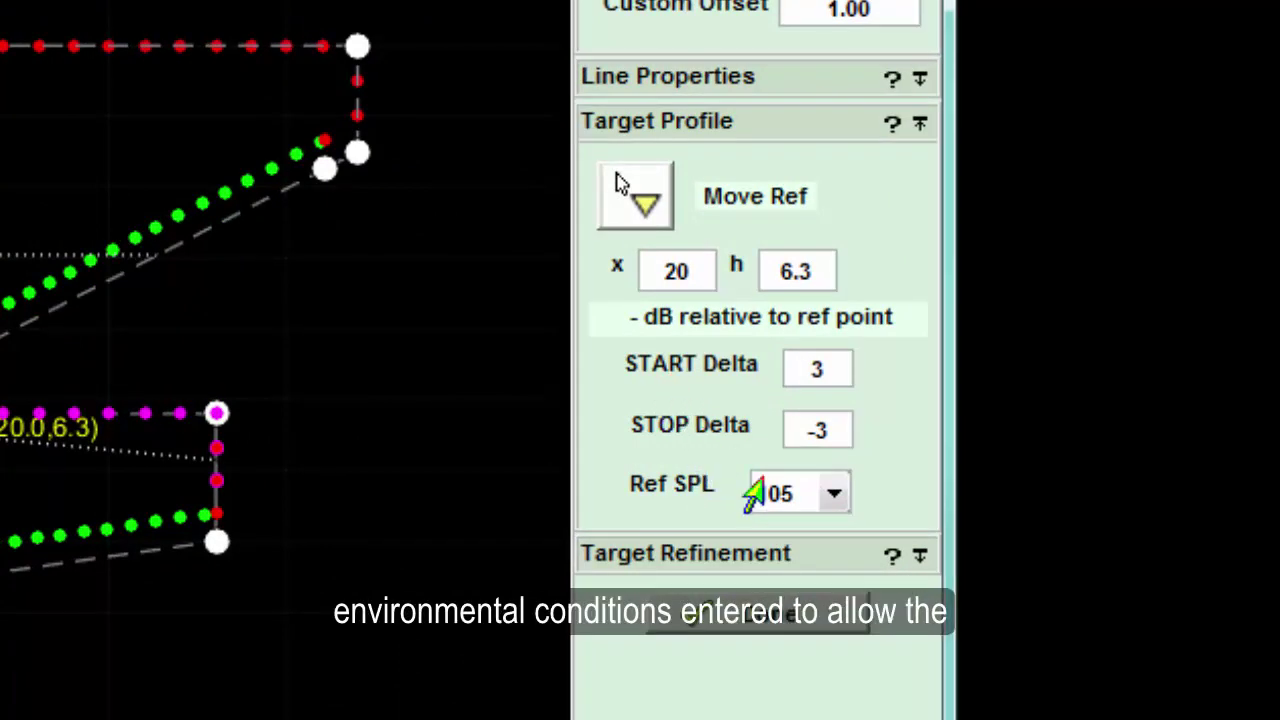
{"action": "left_click", "coordinate": [921, 556]}
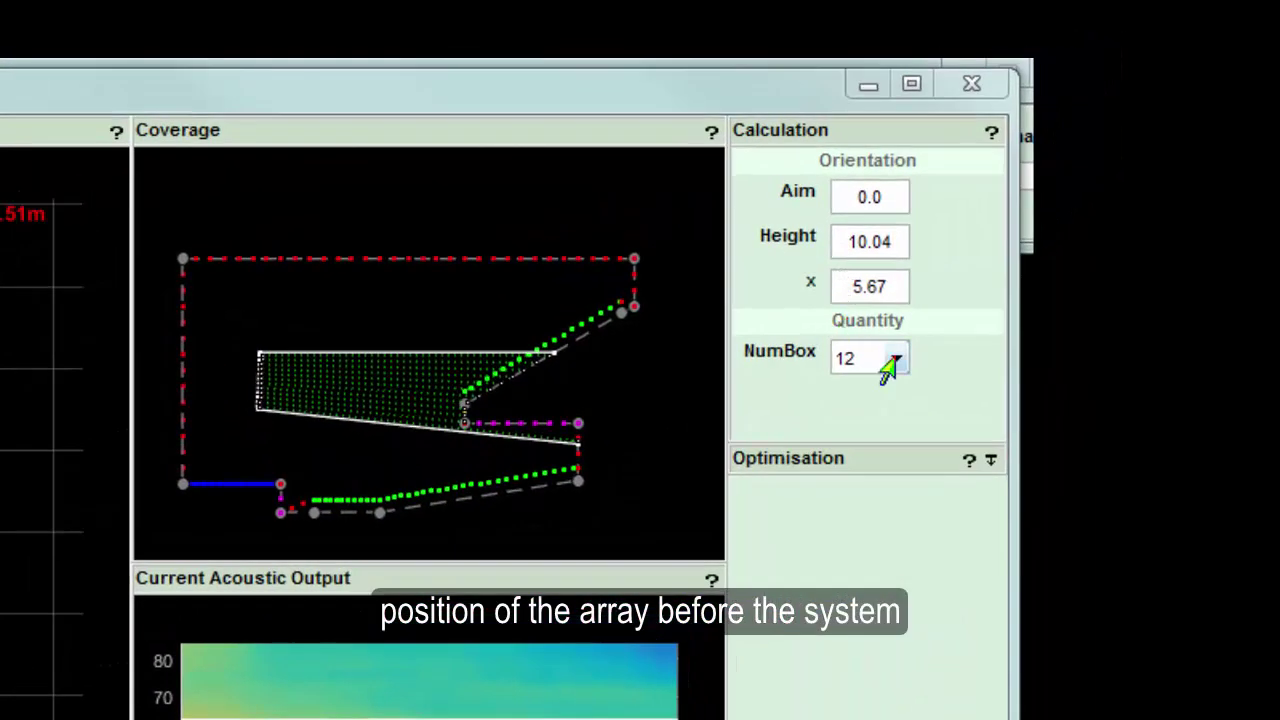
Keep NumBox at 12 and run Optimise in the Splay Tool
{"action": "left_click", "coordinate": [886, 366]}
{"action": "left_click", "coordinate": [889, 365]}
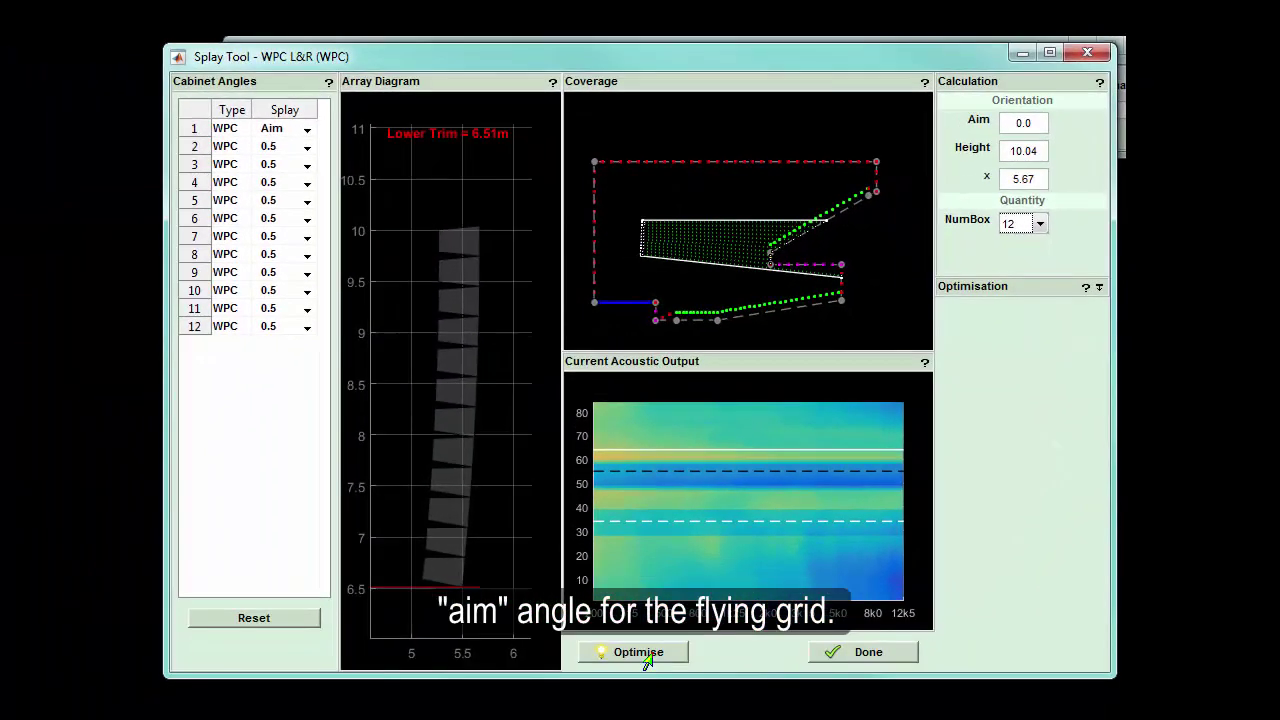
{"action": "left_click", "coordinate": [640, 652]}
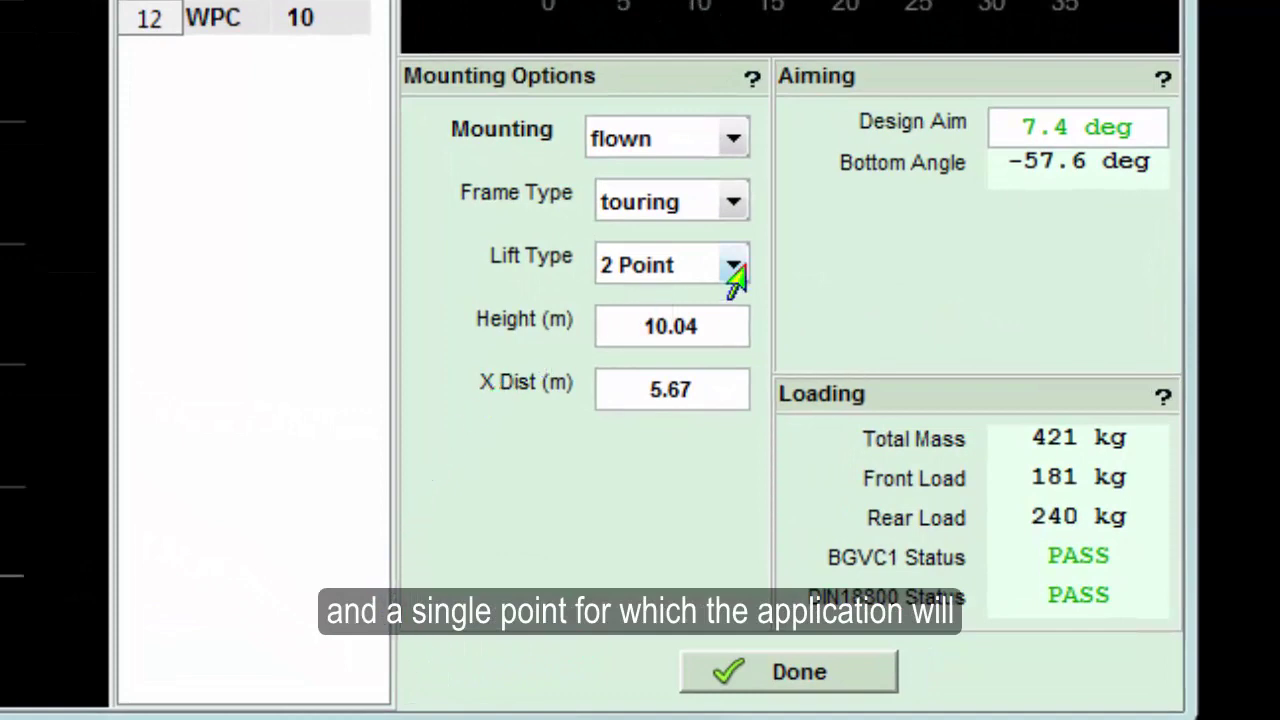
Hang the array from a 1 Point lift and snap the aim to the nearest 7°
{"action": "left_click", "coordinate": [735, 268]}
{"action": "left_click", "coordinate": [675, 322]}
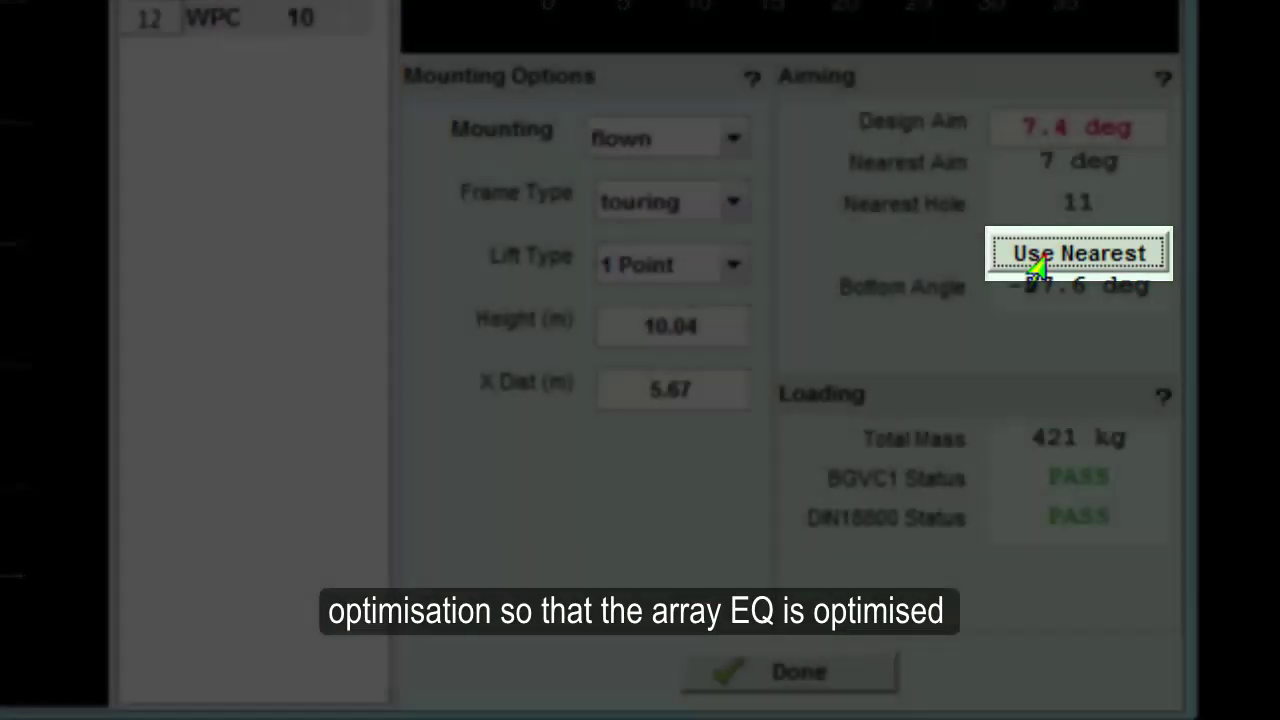
{"action": "left_click", "coordinate": [1040, 260]}
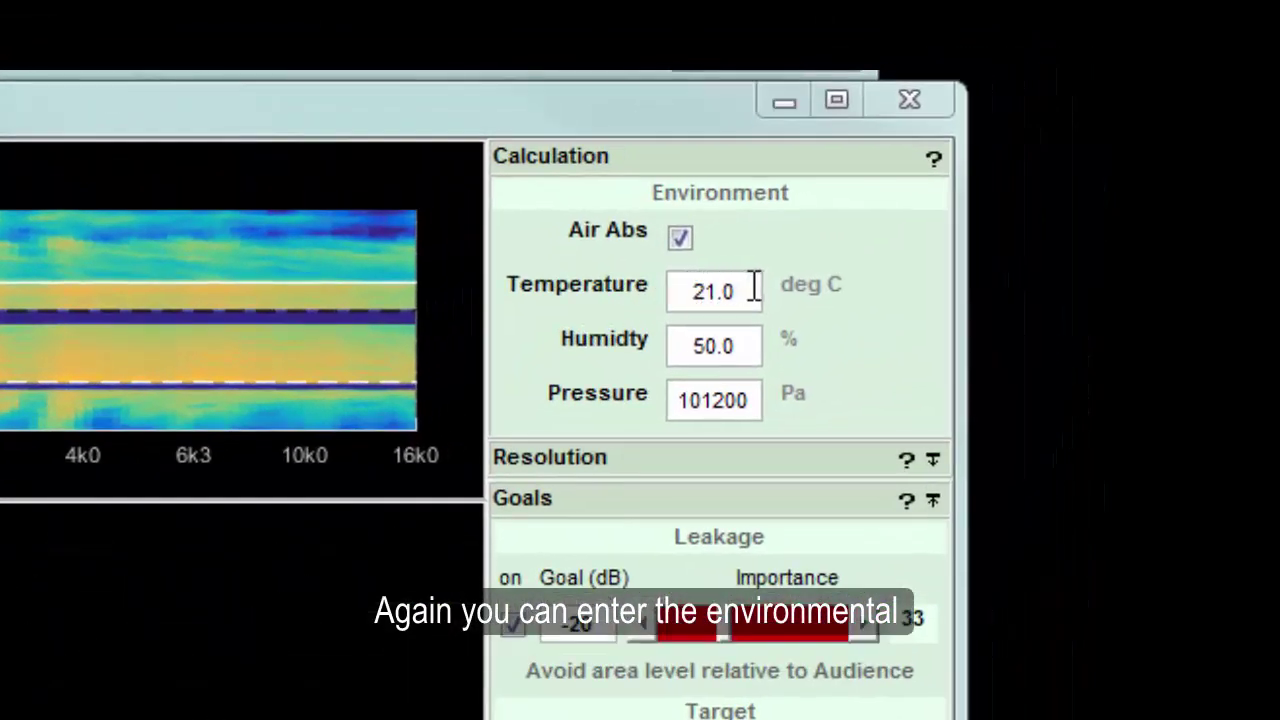
Set the EQ calculation temperature to 22 °C
{"action": "left_click_drag", "start_coordinate": [754, 289], "coordinate": [692, 294]}
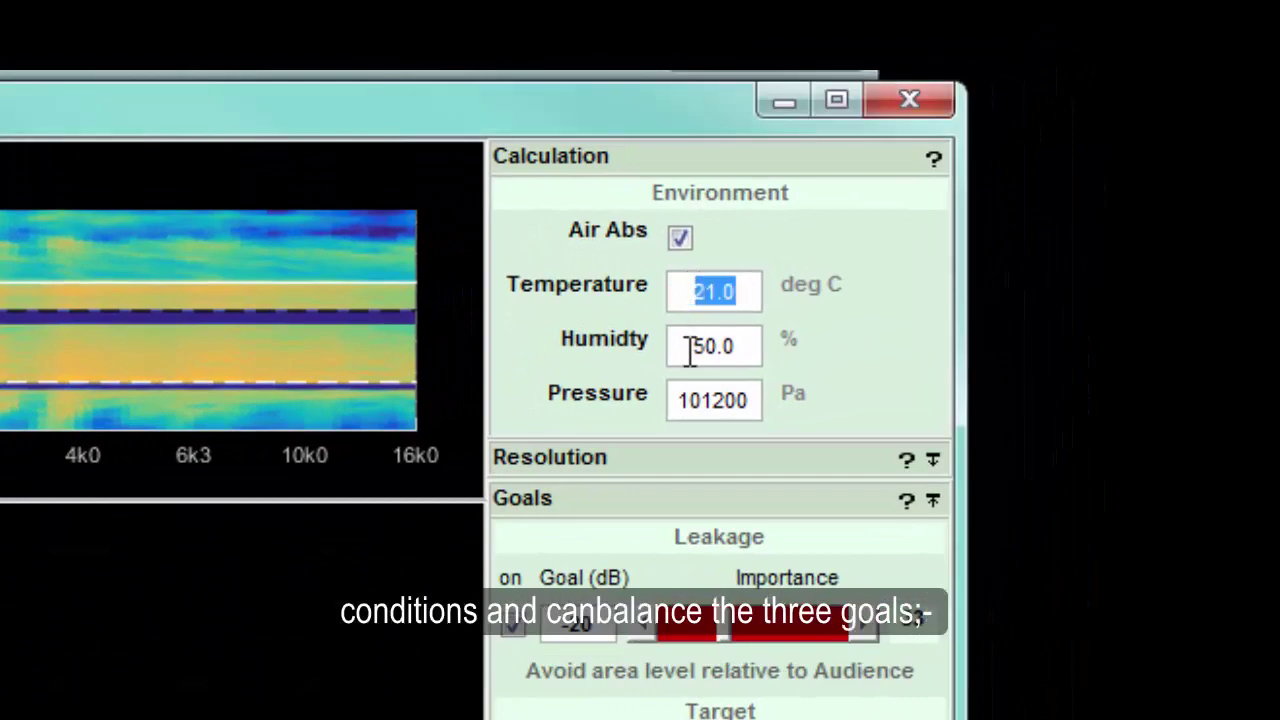
{"action": "type", "text": "22"}
{"action": "key", "text": "Return"}
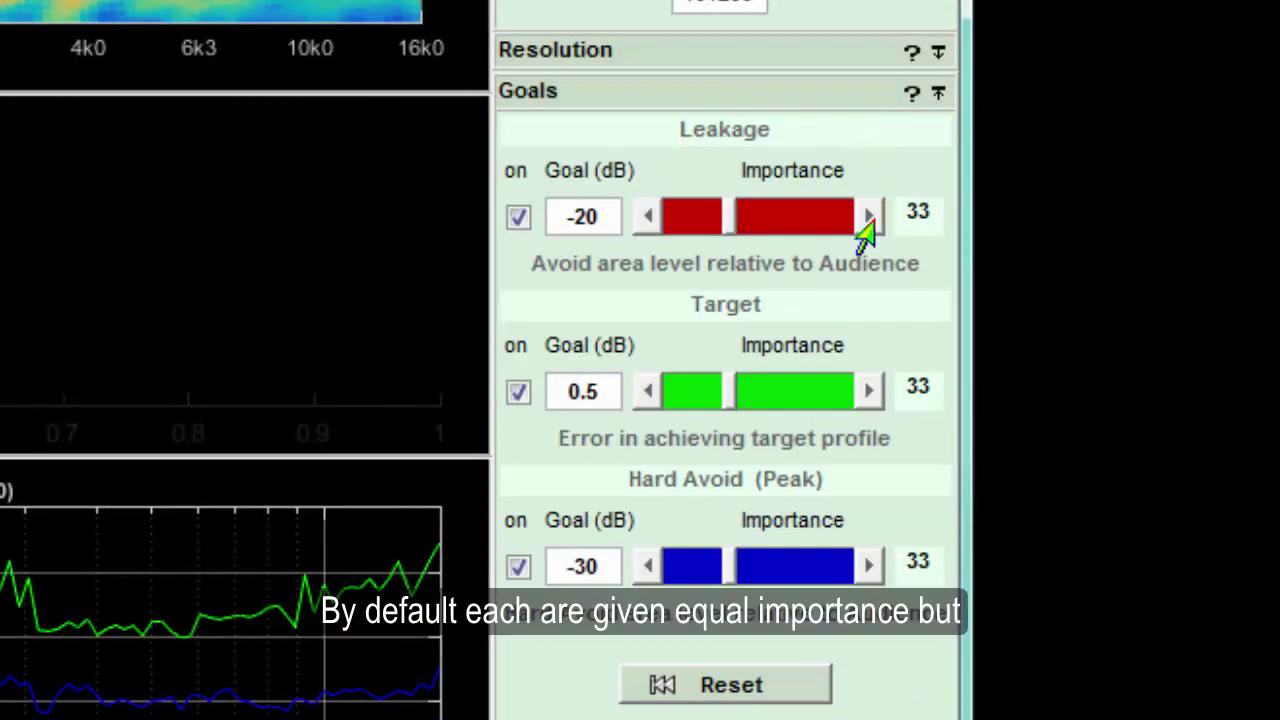
Adjust goal importances to Leakage 25, Target 42 and Hard Avoid 33
{"action": "left_click", "coordinate": [860, 224]}
{"action": "left_click", "coordinate": [862, 220]}
{"action": "left_click", "coordinate": [862, 220]}
{"action": "left_click", "coordinate": [862, 220]}
{"action": "left_click", "coordinate": [862, 220]}
{"action": "left_click", "coordinate": [868, 566]}
{"action": "left_click", "coordinate": [868, 566]}
{"action": "left_click", "coordinate": [868, 566]}
{"action": "left_click", "coordinate": [866, 572]}
{"action": "left_click", "coordinate": [866, 394]}
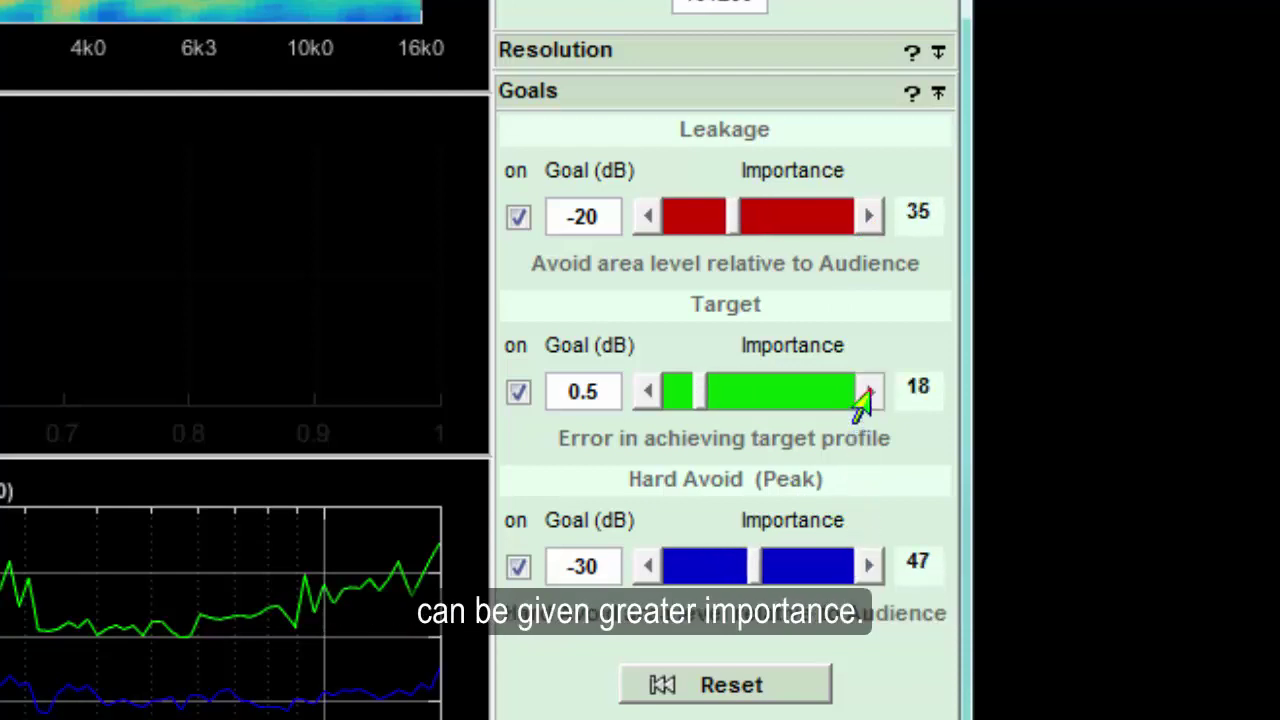
{"action": "left_click", "coordinate": [866, 394]}
{"action": "left_click", "coordinate": [866, 394]}
{"action": "left_click", "coordinate": [866, 394]}
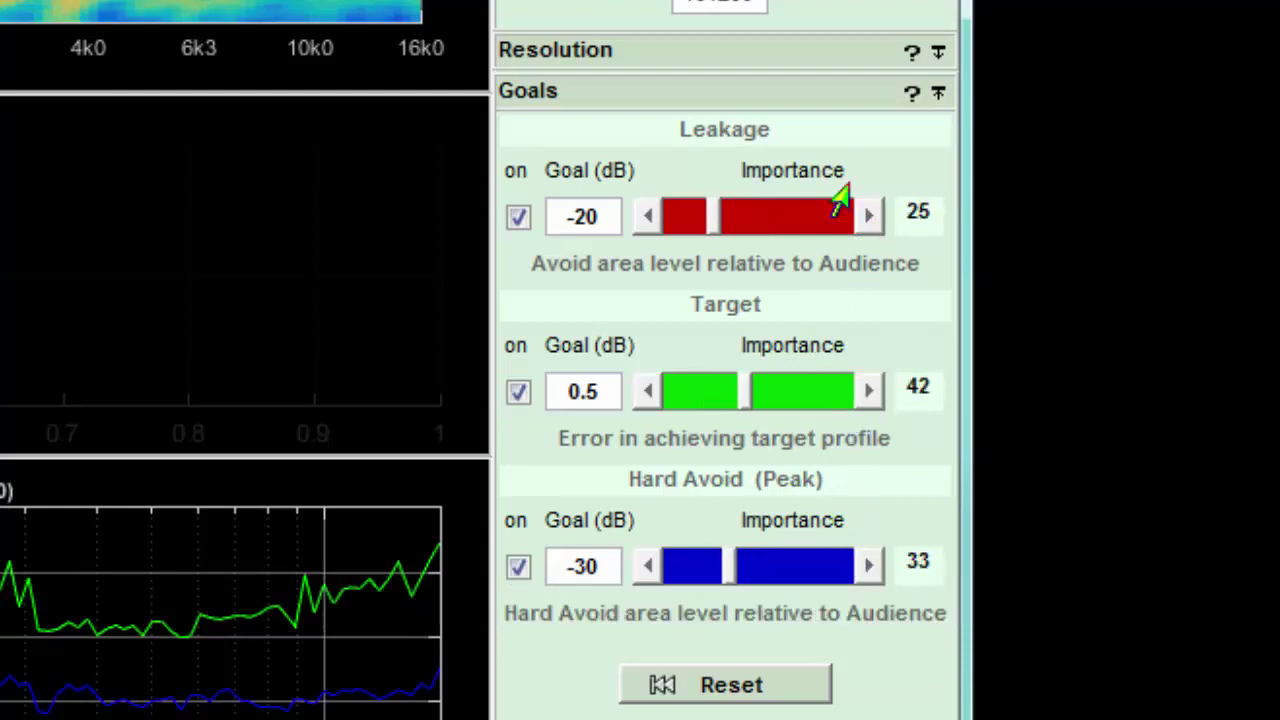
Reduce the optimisation Resolution twice, from 2 Box to 3 Box groups for EQ
{"action": "left_click", "coordinate": [936, 52]}
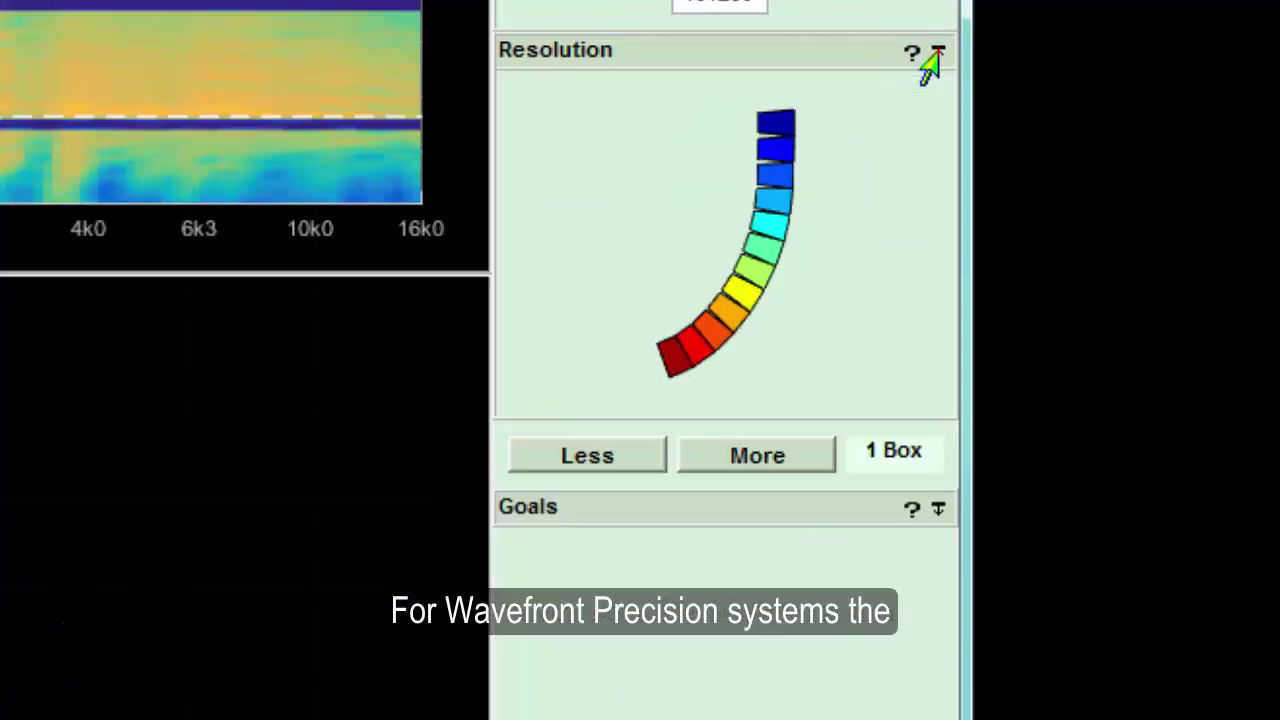
{"action": "left_click", "coordinate": [625, 462]}
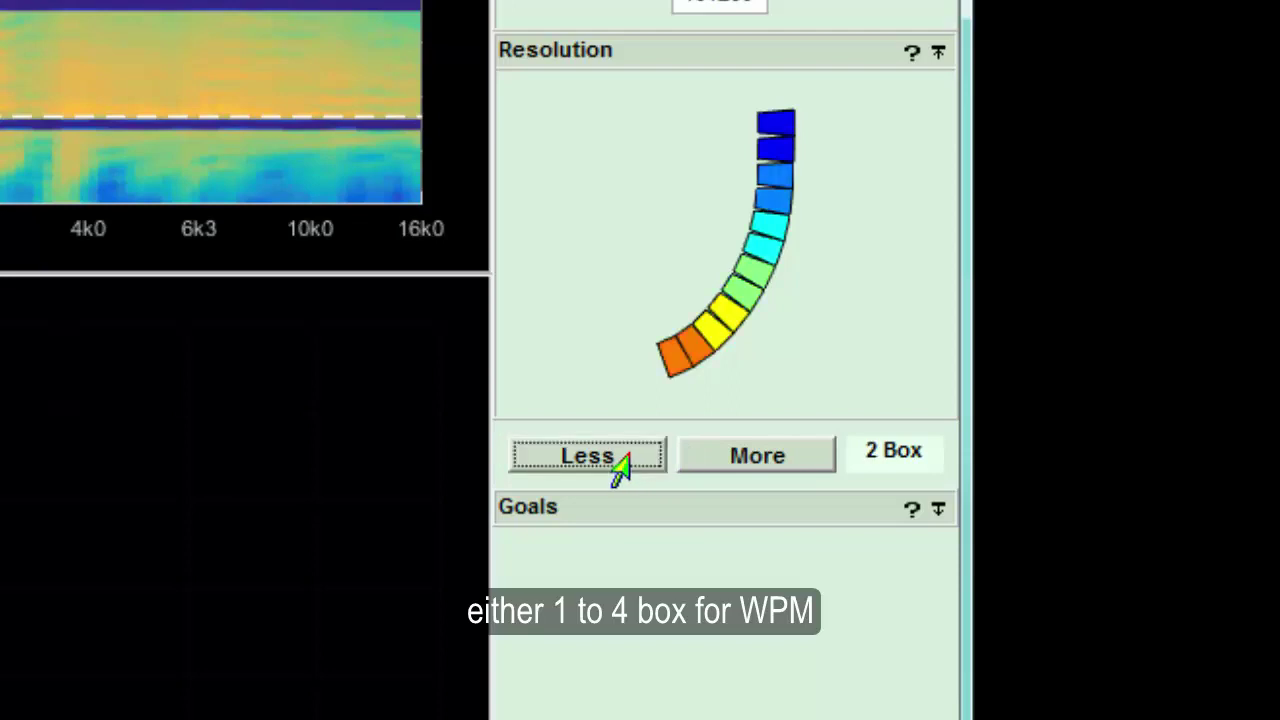
{"action": "left_click", "coordinate": [622, 462]}
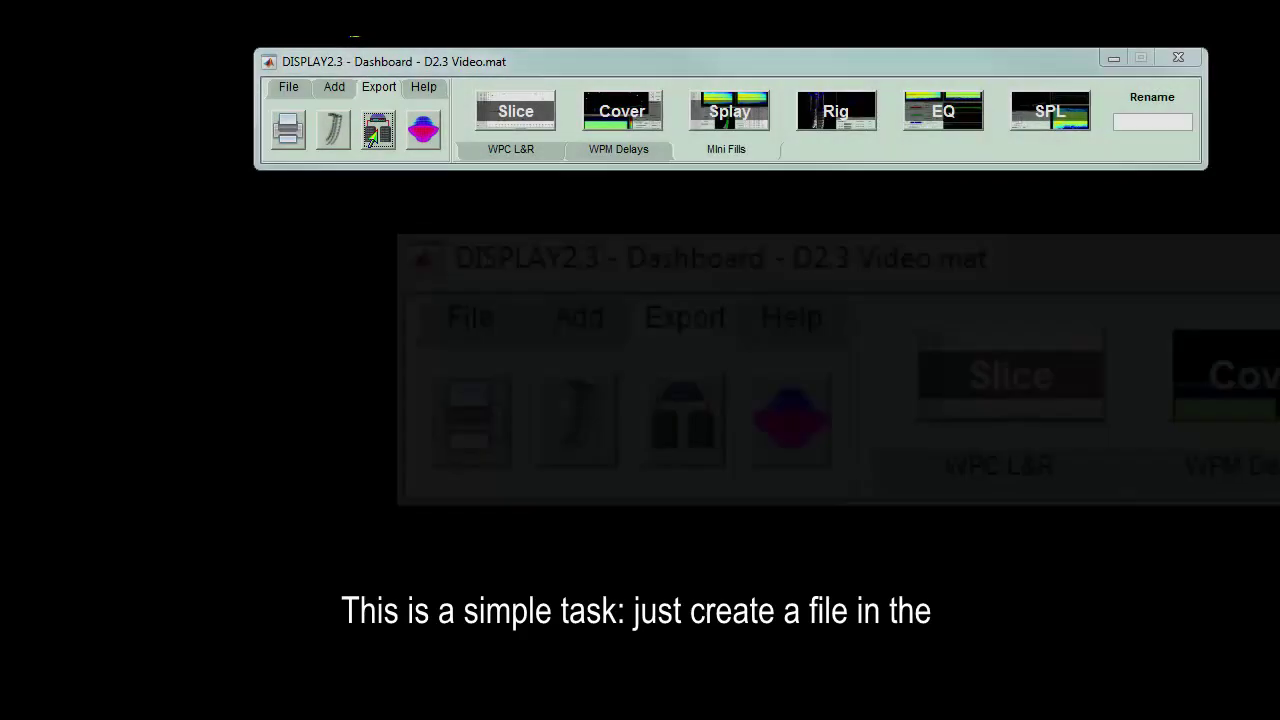
Save the export root as My_Show and include Mini Fills alongside WPC L&R and WPM Delays
{"action": "left_click", "coordinate": [376, 132]}
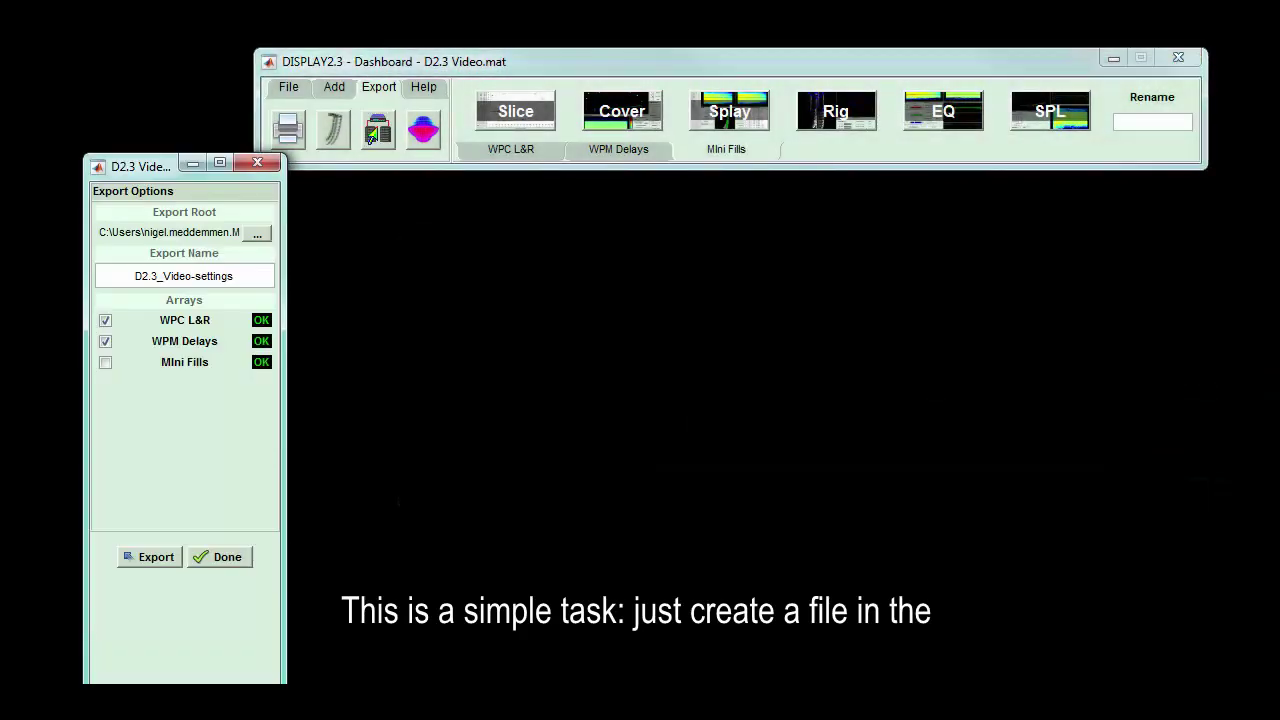
{"action": "left_click", "coordinate": [255, 242]}
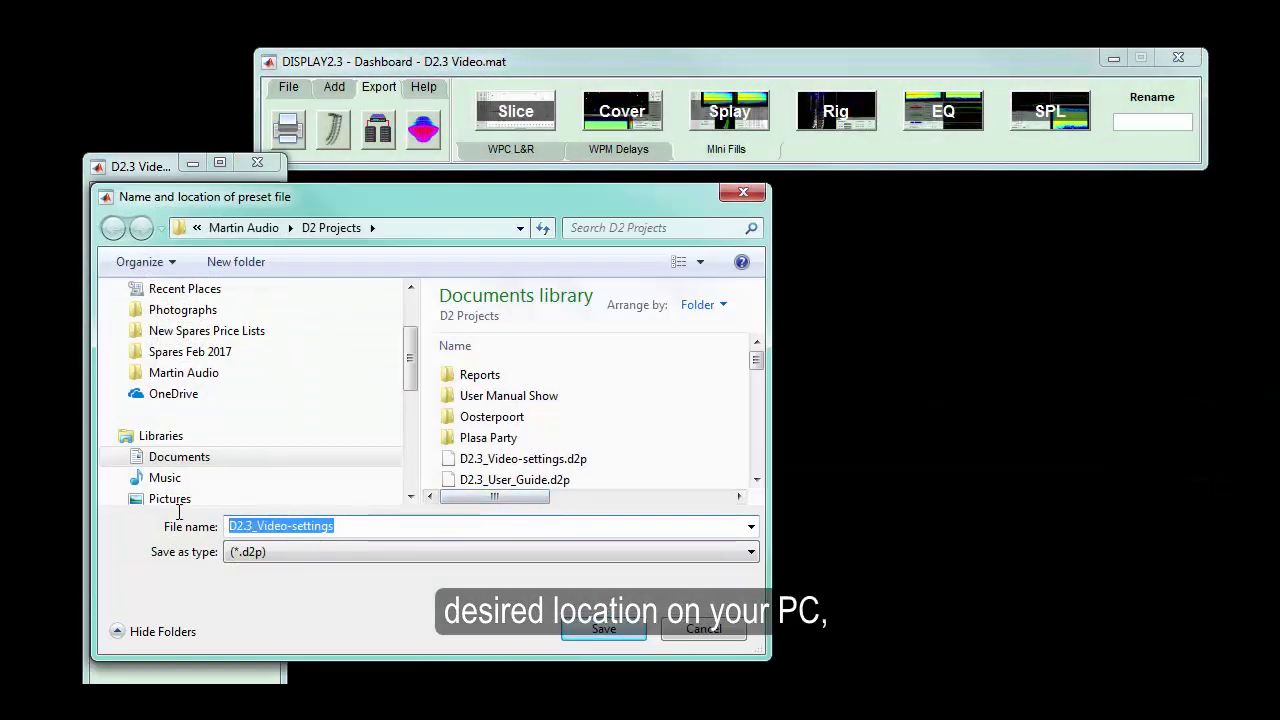
{"action": "type", "text": "My Show"}
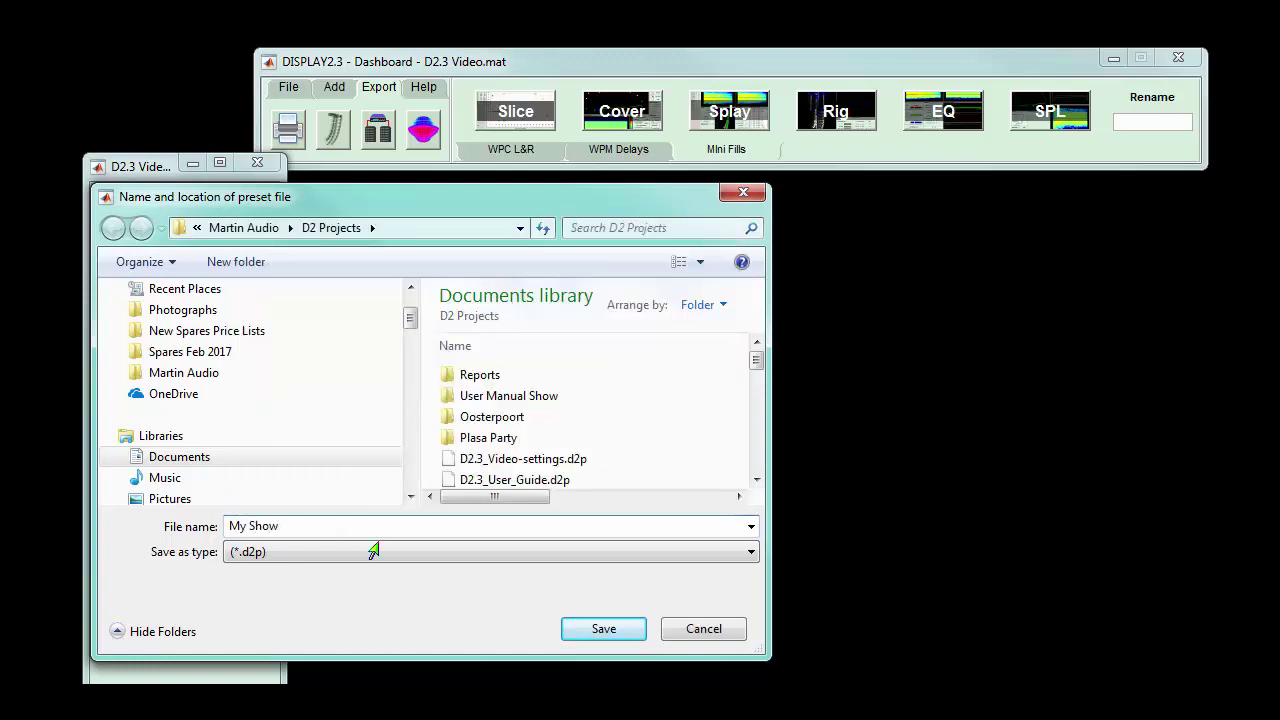
{"action": "left_click", "coordinate": [600, 629]}
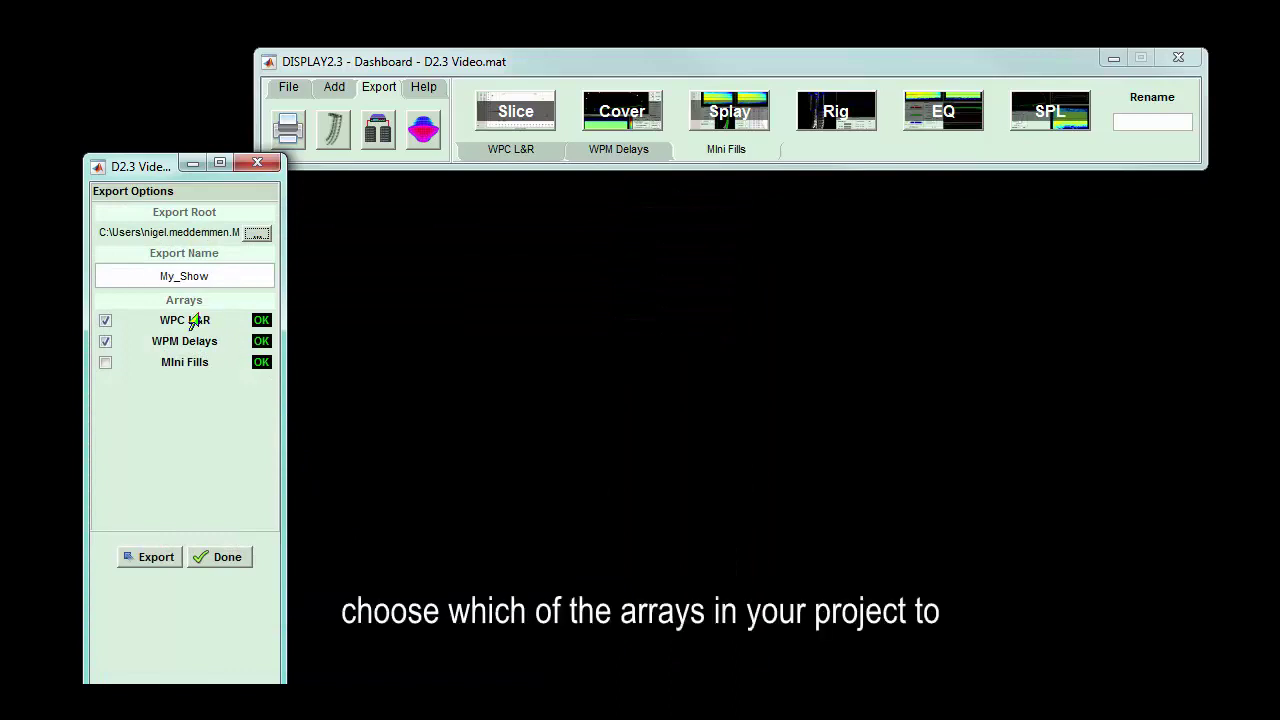
{"action": "left_click", "coordinate": [105, 363]}
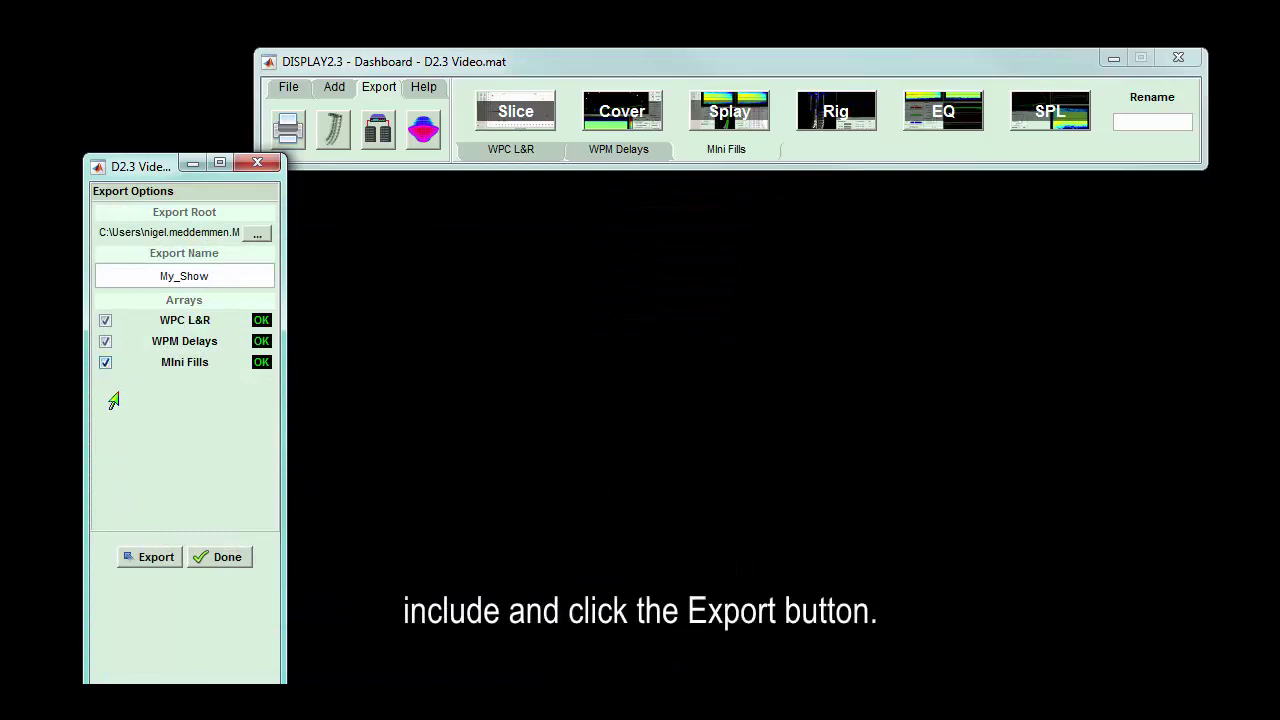